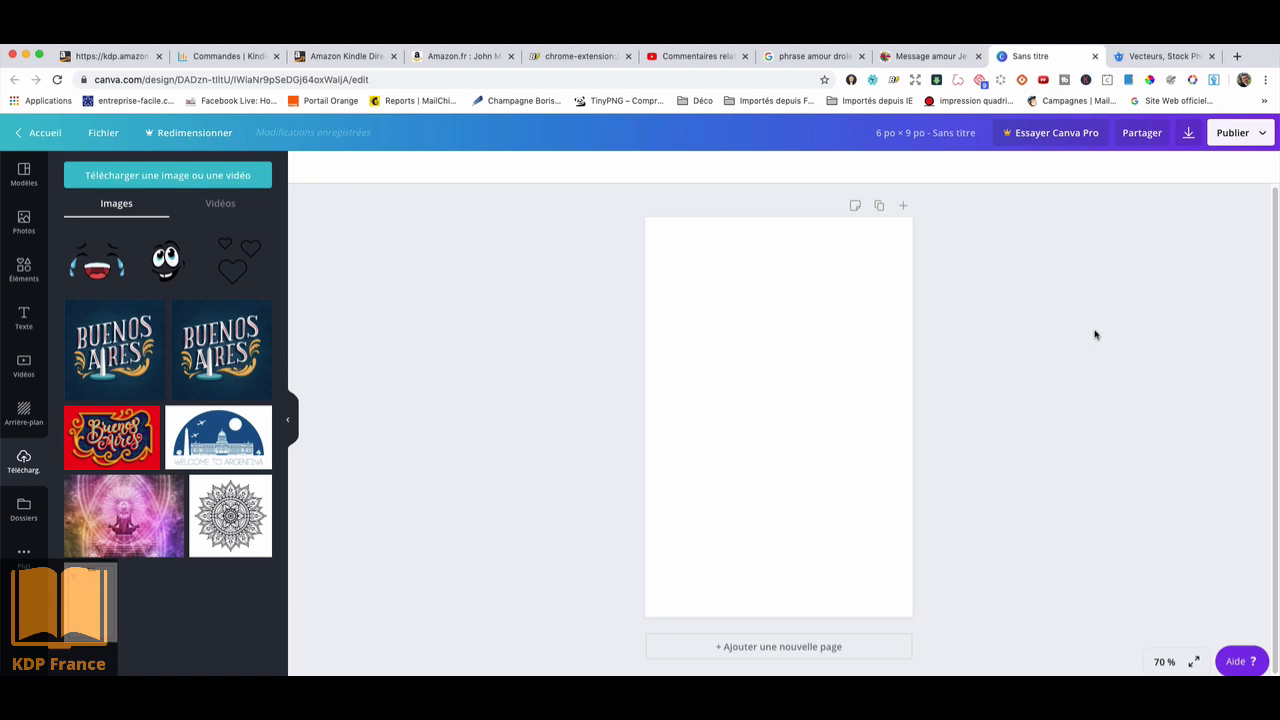
Switch to the souhaitons.com love messages page and view the elephant image with its humorous message
left_click(944, 58)
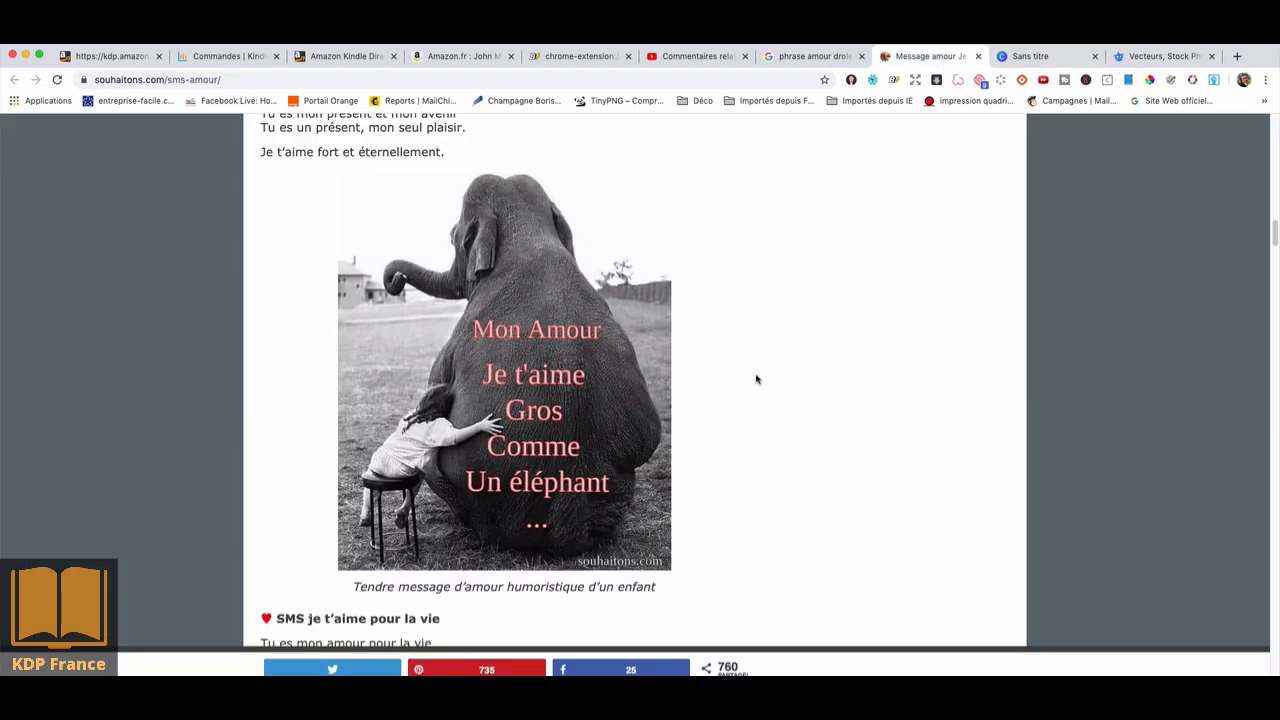
scroll(757, 378, "up", 2)
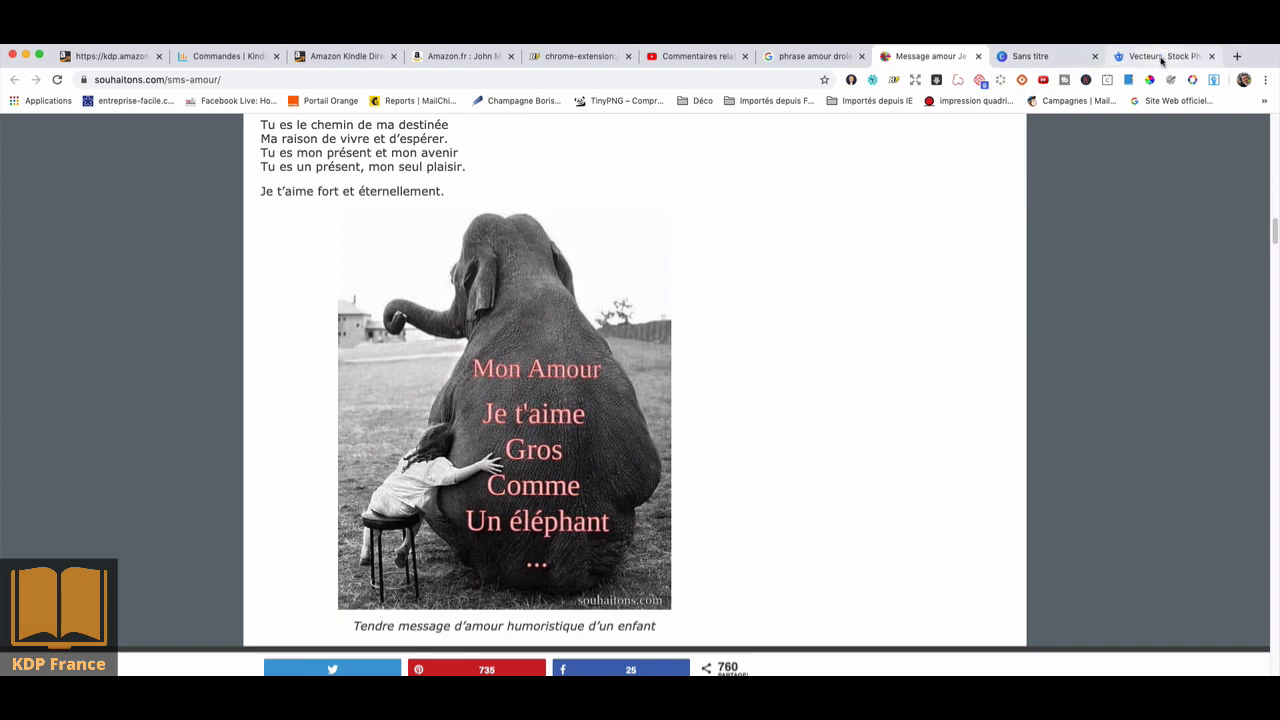
Switch to Freepik, restrict the search to vectors and search for "elephant"
left_click(1161, 58)
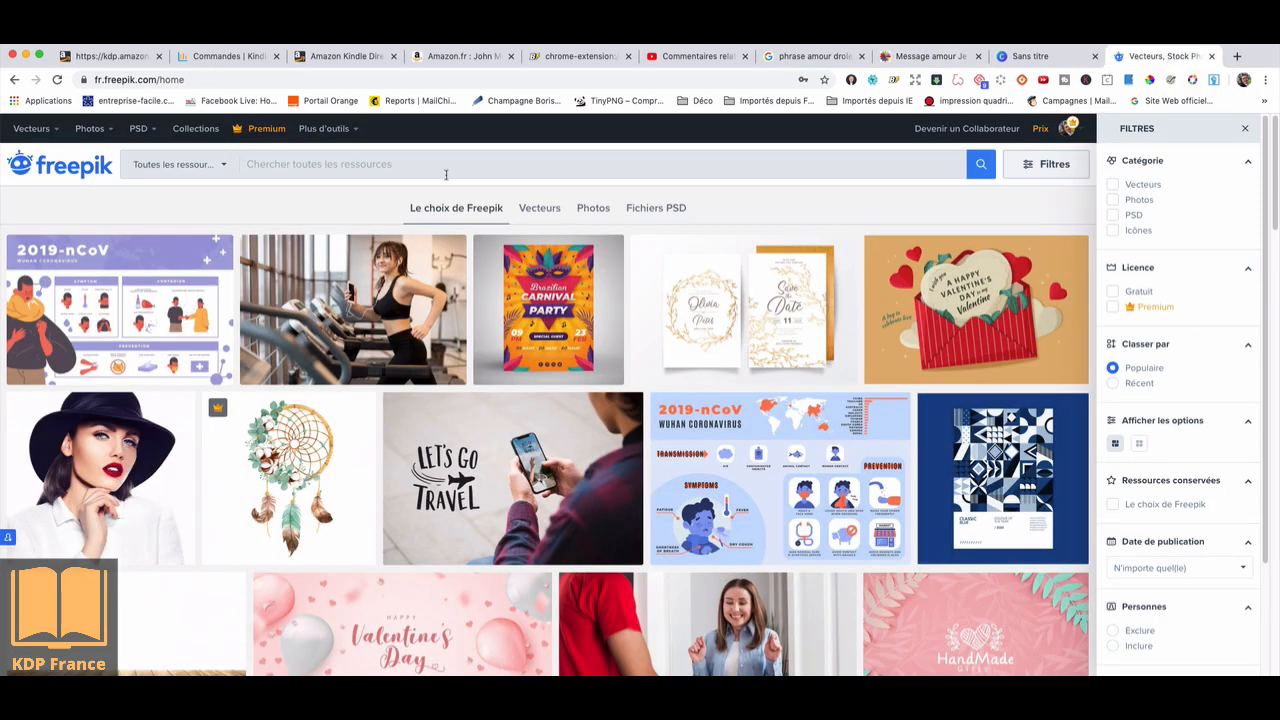
left_click(227, 164)
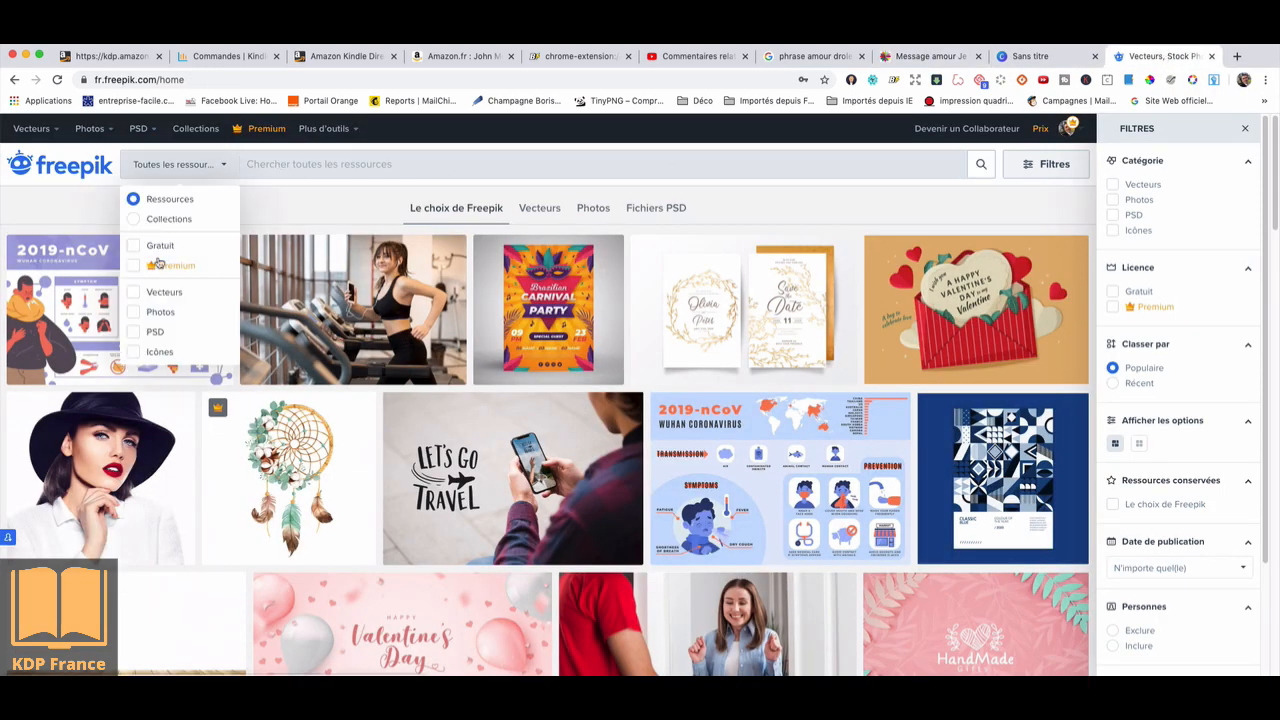
left_click(133, 293)
left_click(295, 166)
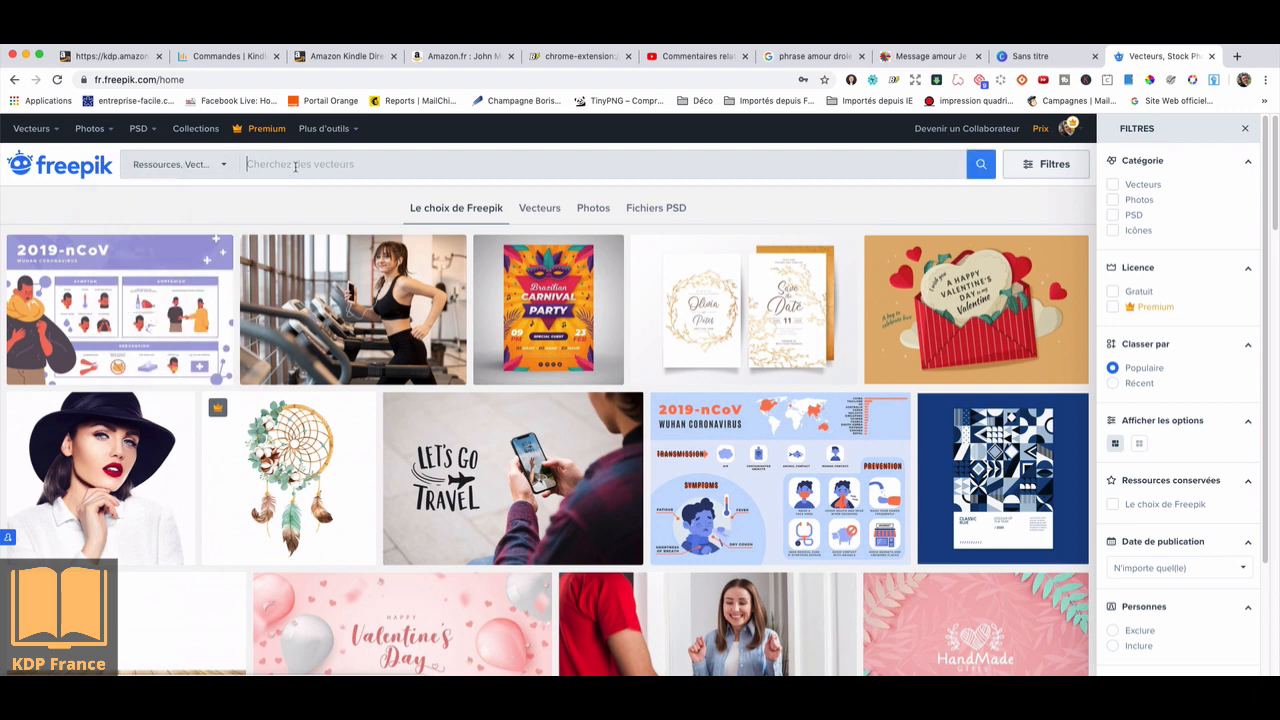
type("elephant")
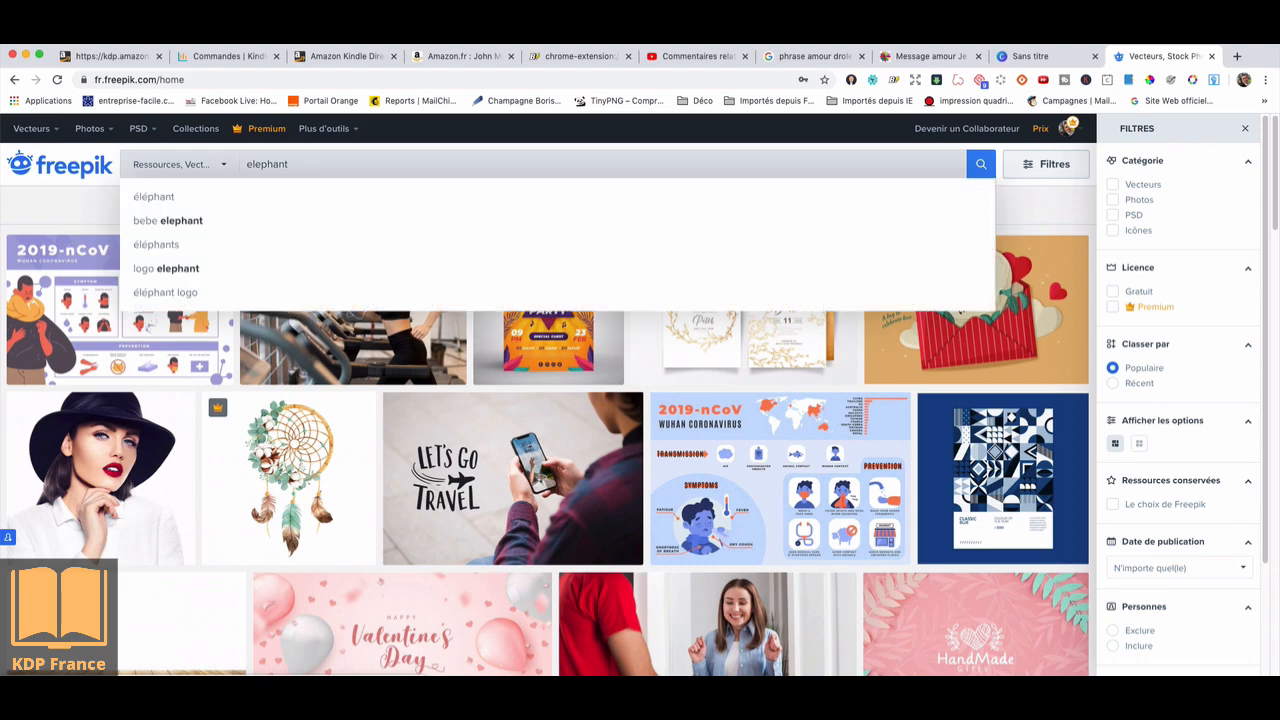
key("Return")
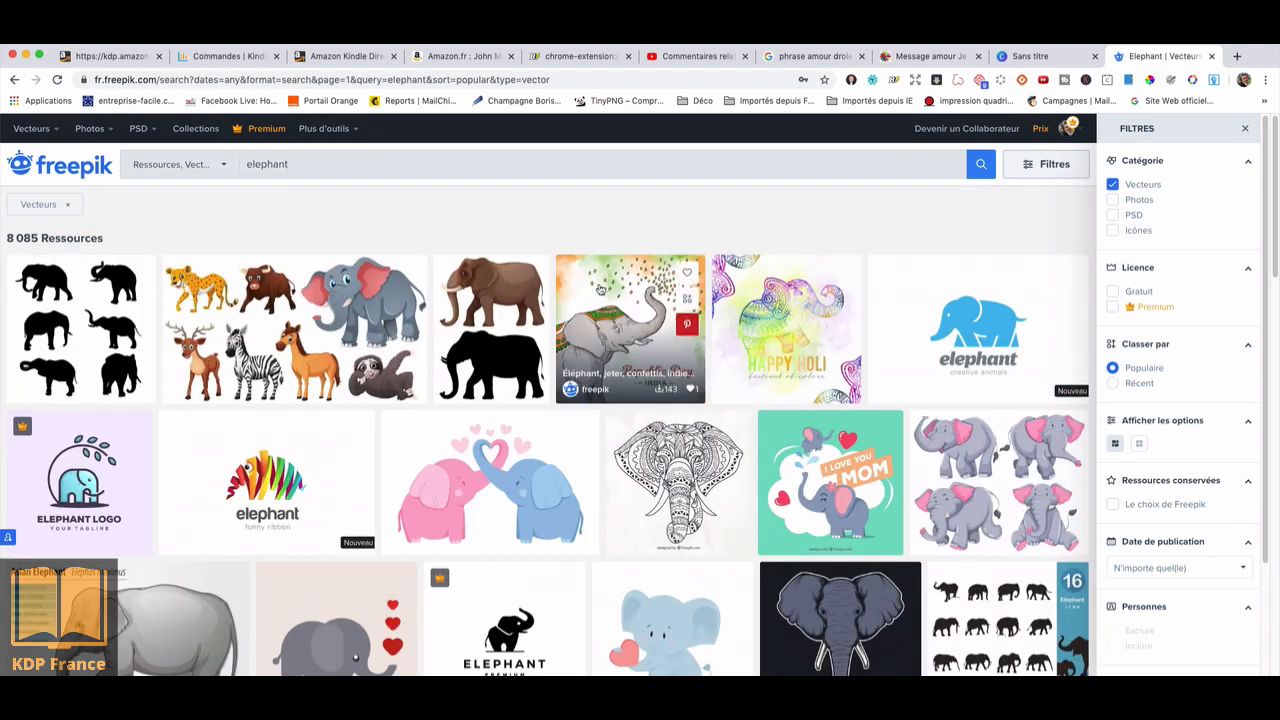
Examine the first page of elephant vector results for a suitable illustration
scroll(757, 257, "down", 2)
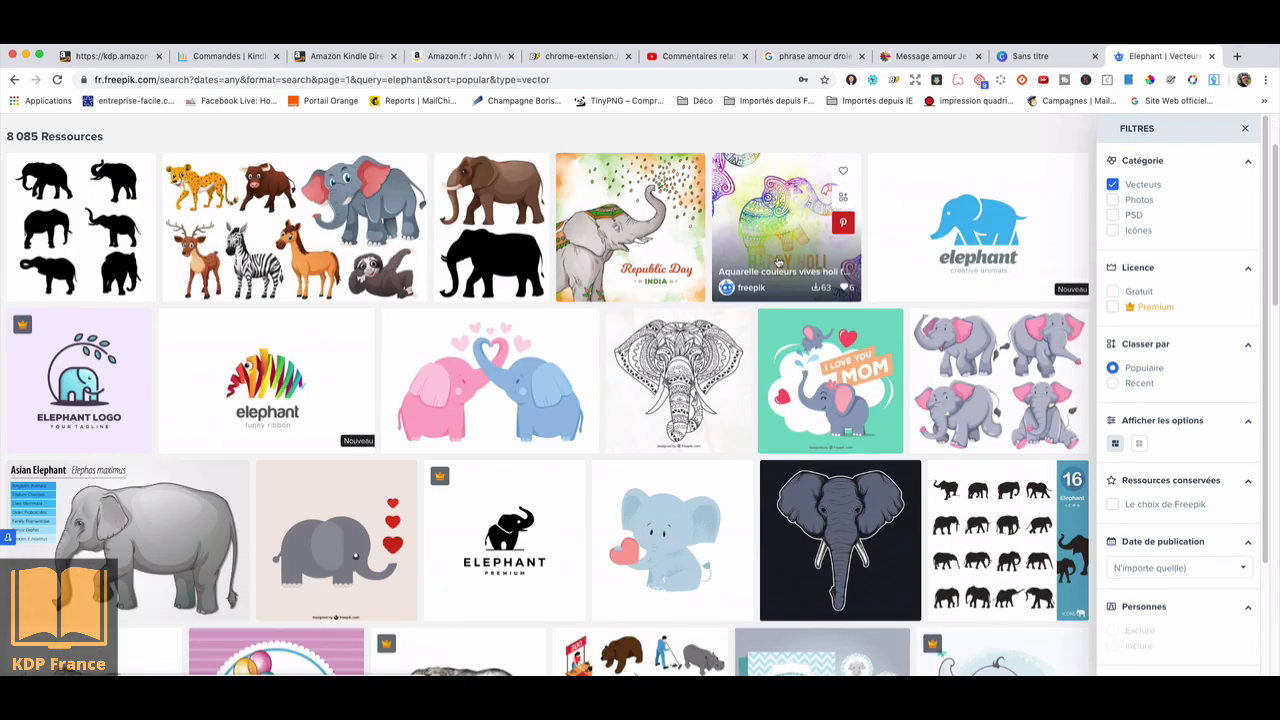
scroll(778, 262, "down", 3)
scroll(779, 262, "down", 1)
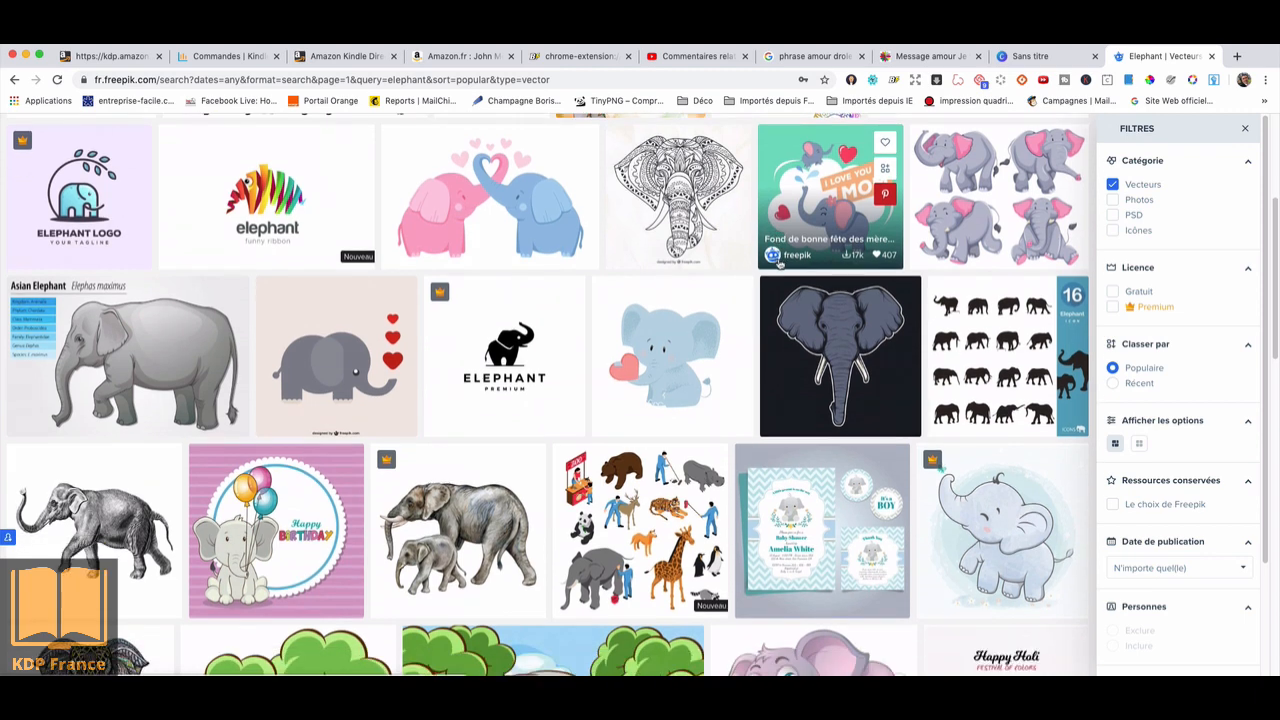
scroll(779, 262, "down", 2)
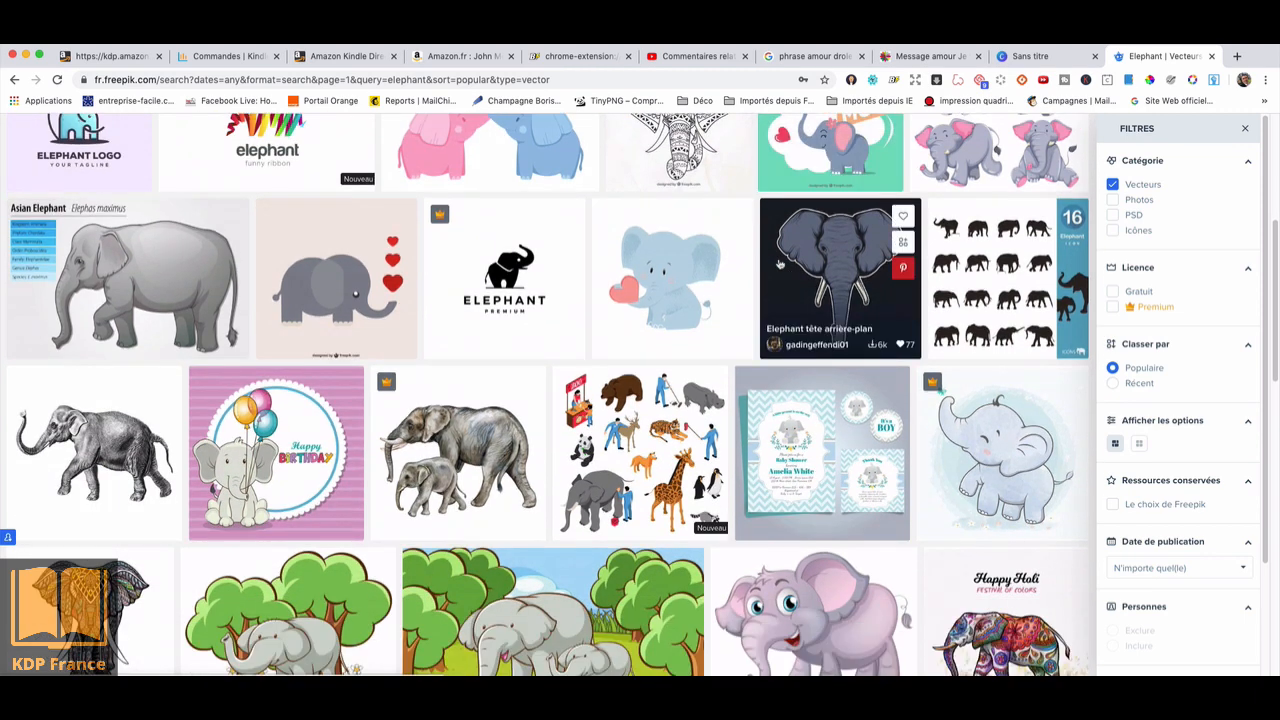
scroll(779, 263, "down", 2)
scroll(779, 263, "down", 2)
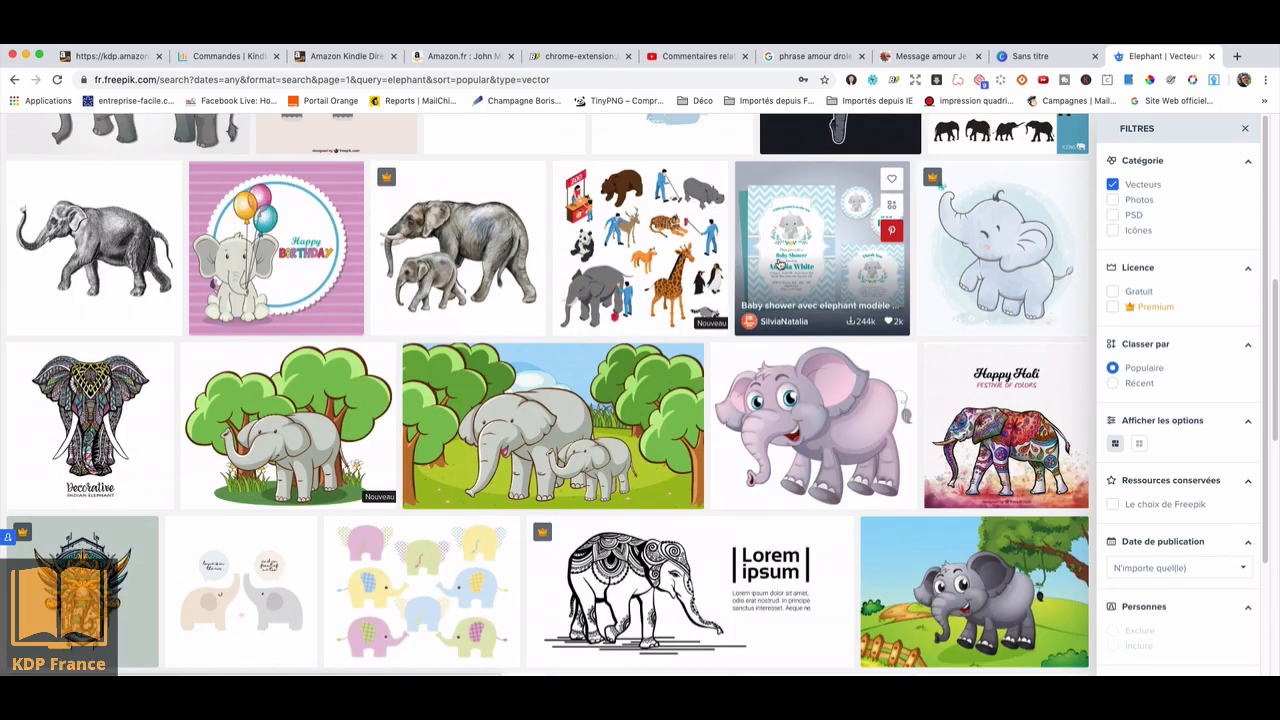
scroll(779, 263, "down", 4)
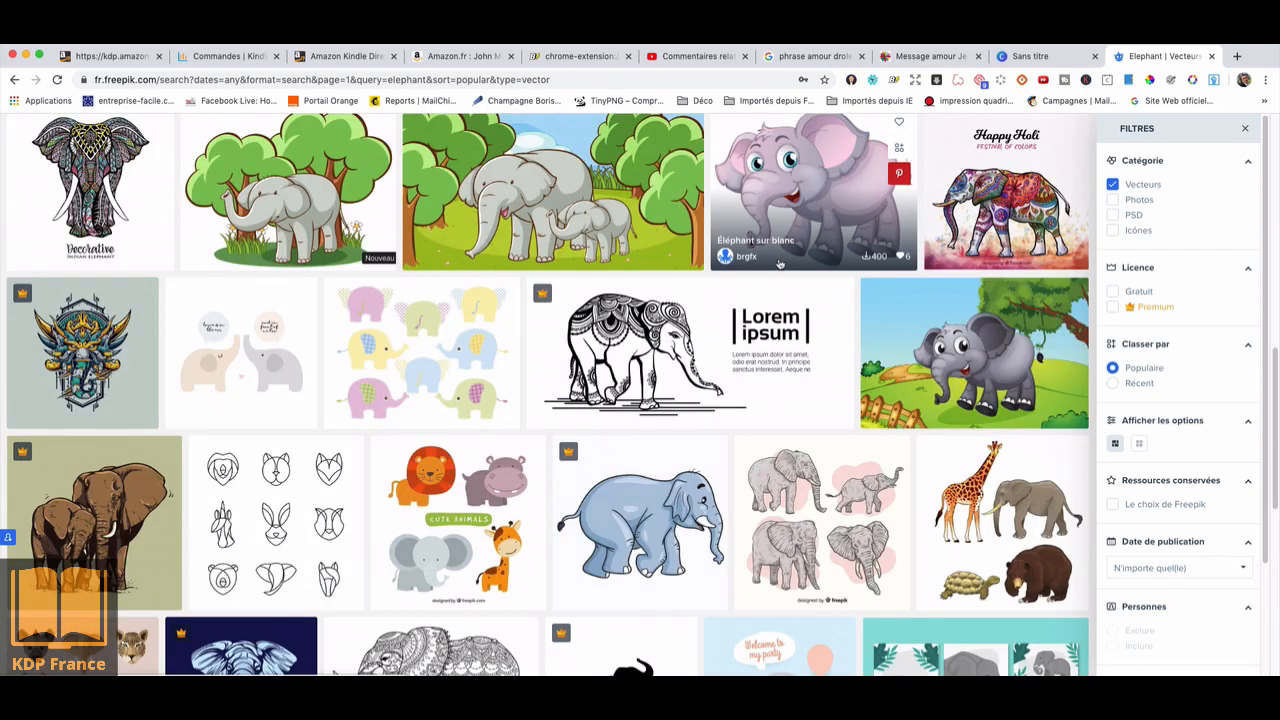
scroll(779, 263, "down", 5)
scroll(779, 264, "down", 4)
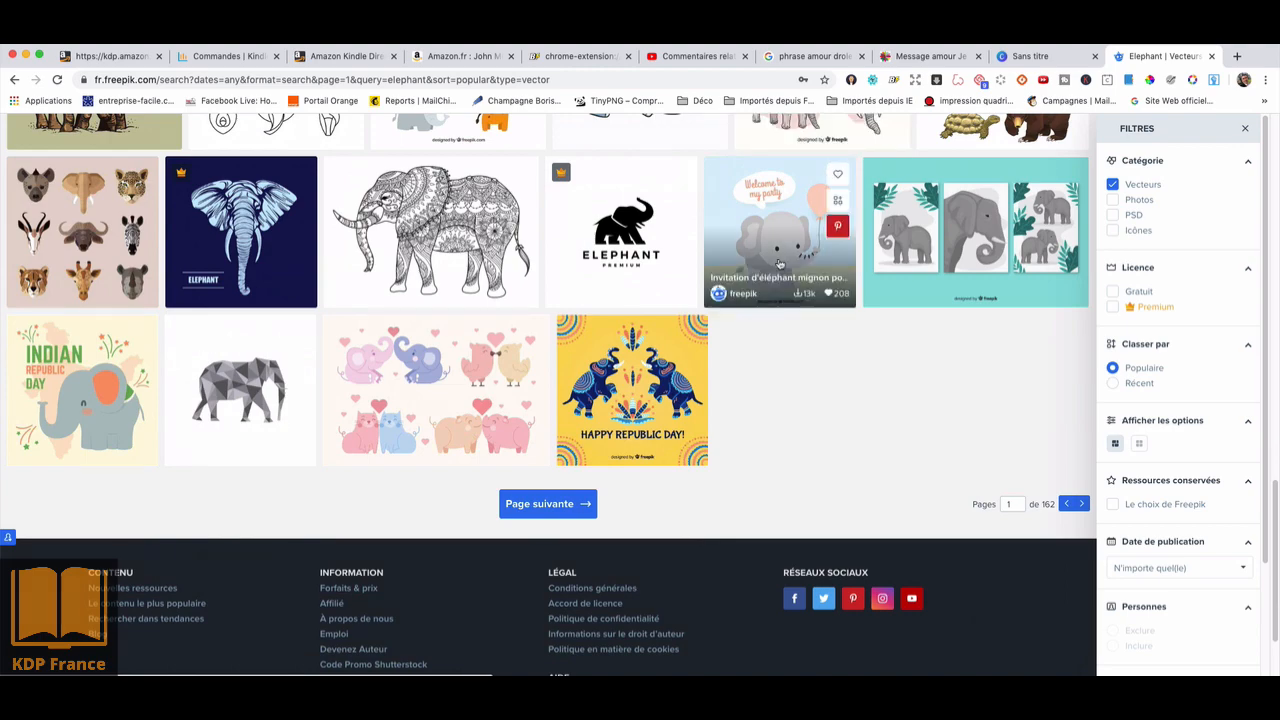
scroll(779, 263, "down", 1)
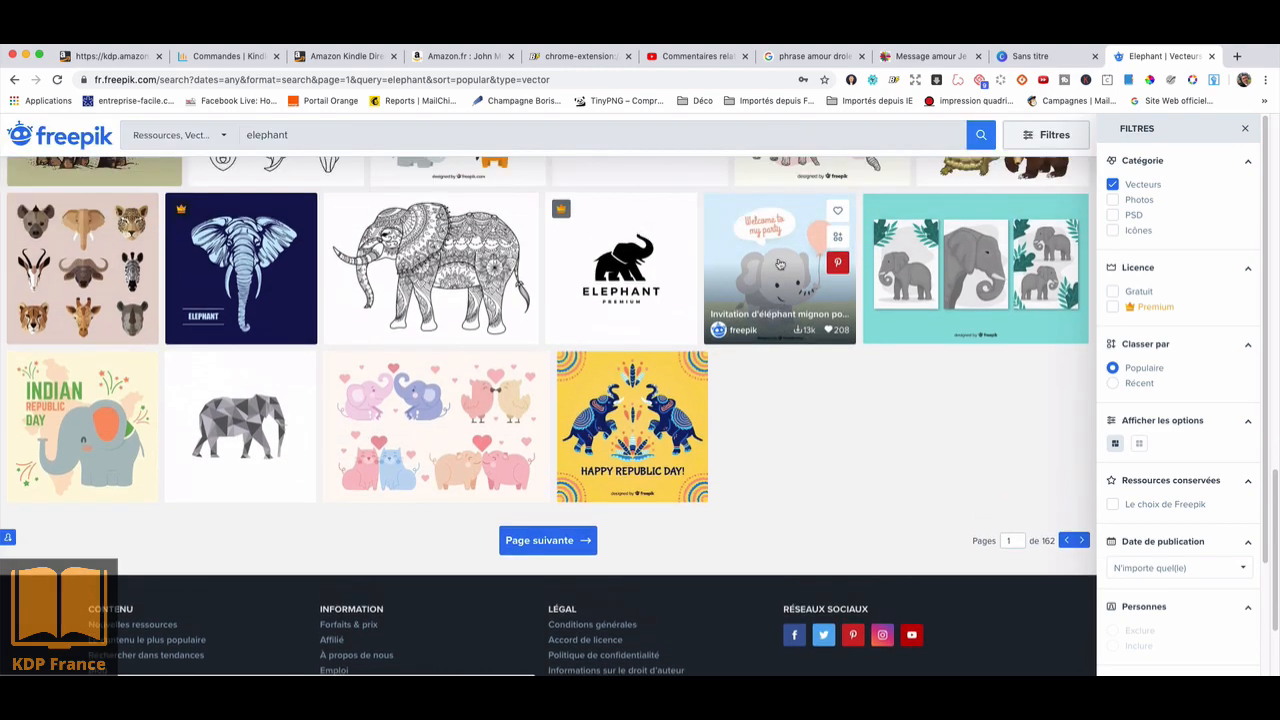
scroll(779, 263, "up", 10)
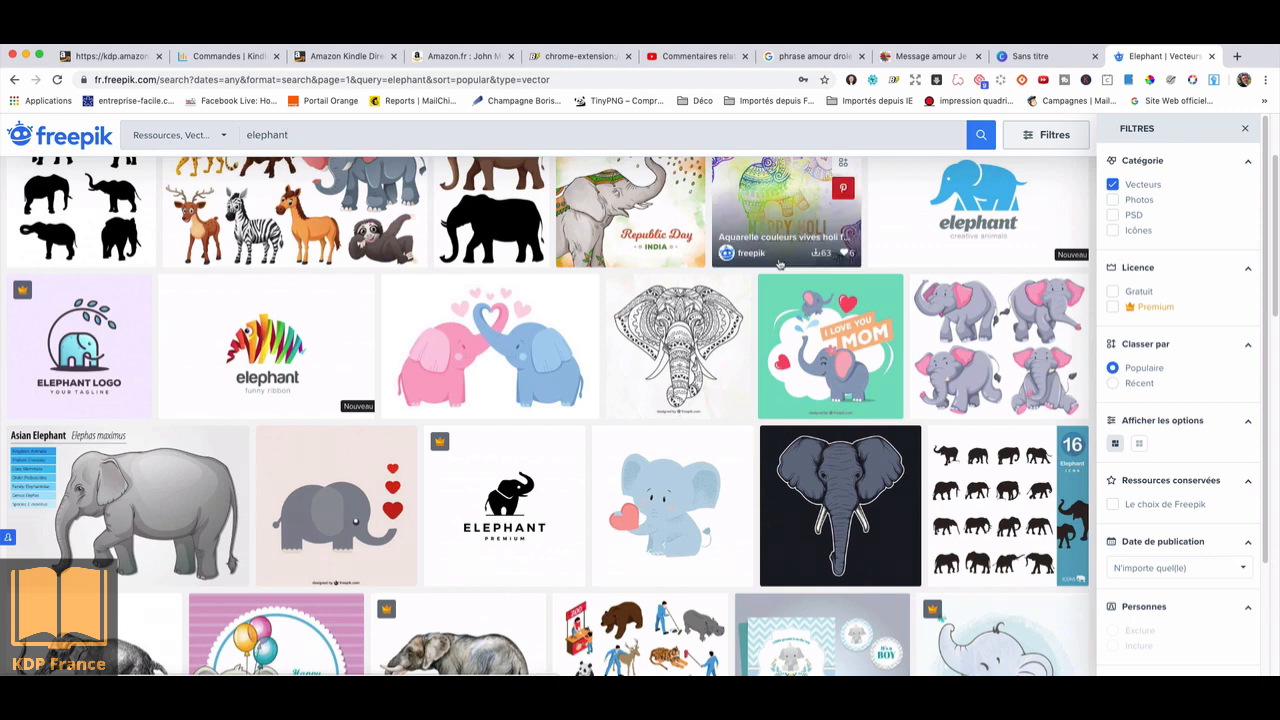
scroll(780, 264, "down", 1)
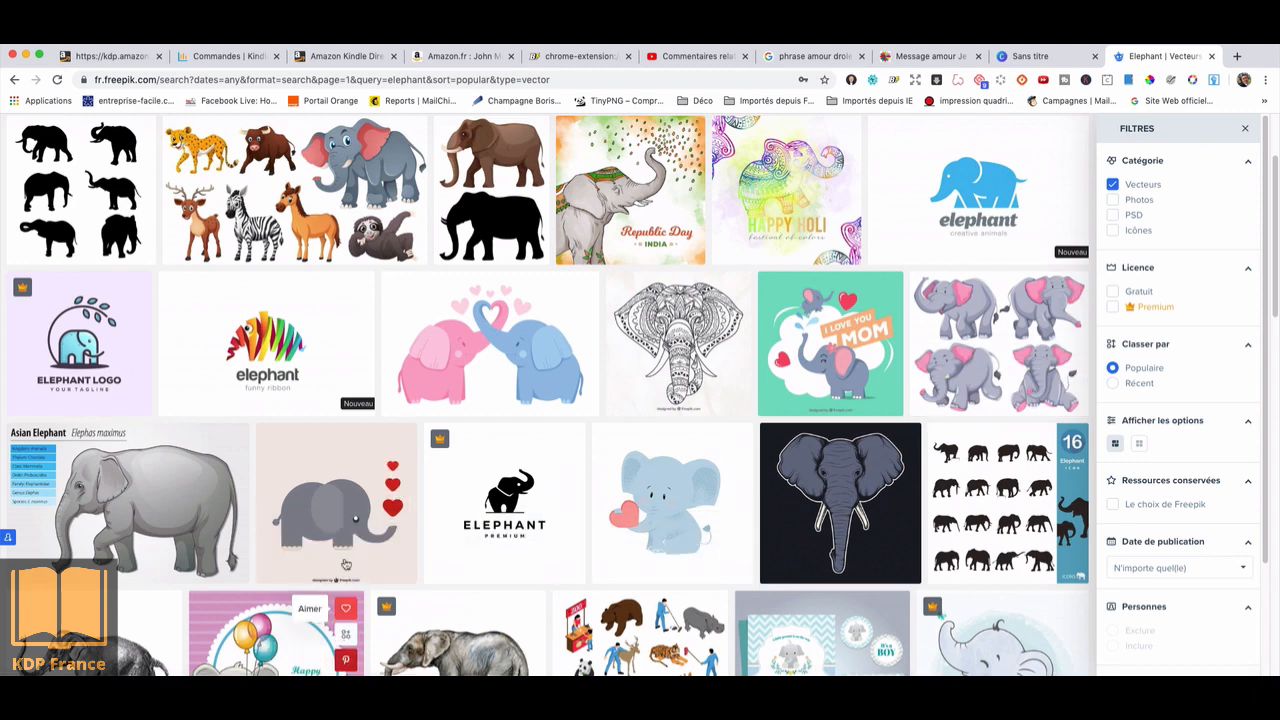
Open the grey cartoon elephant with three red hearts and download the vector
left_click(324, 522)
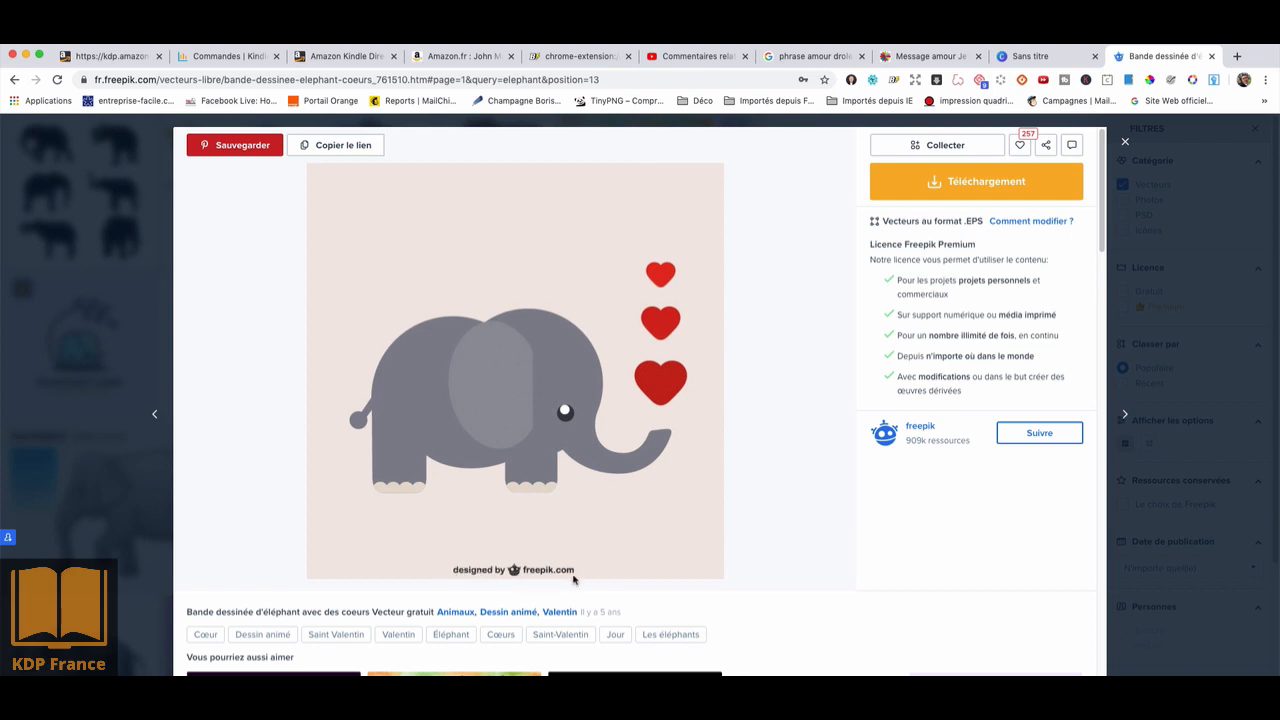
scroll(574, 580, "down", 1)
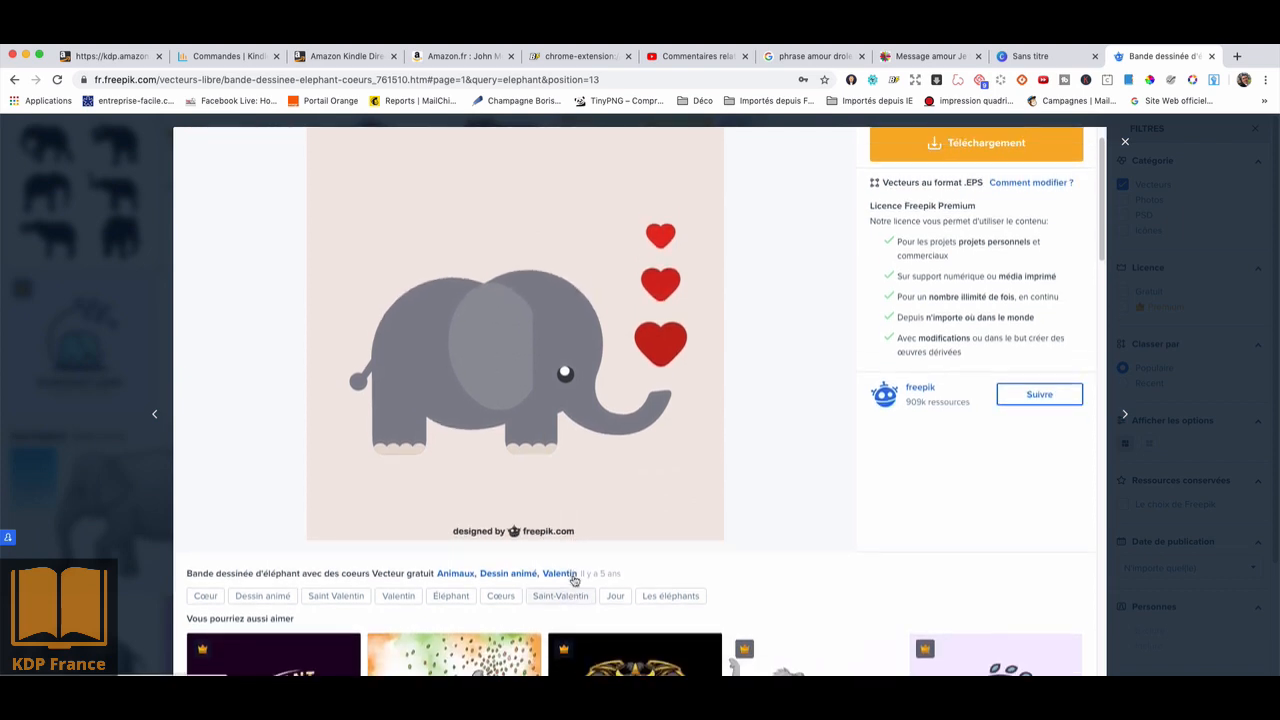
scroll(630, 495, "up", 1)
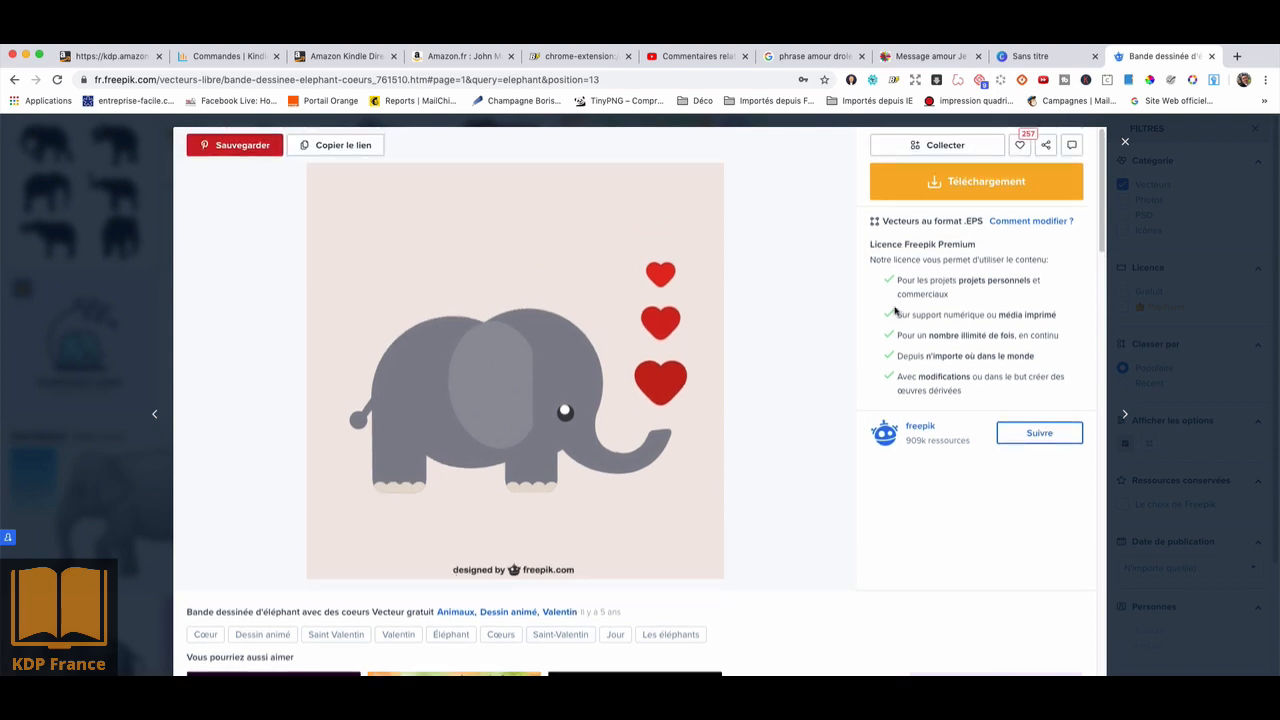
left_click(987, 184)
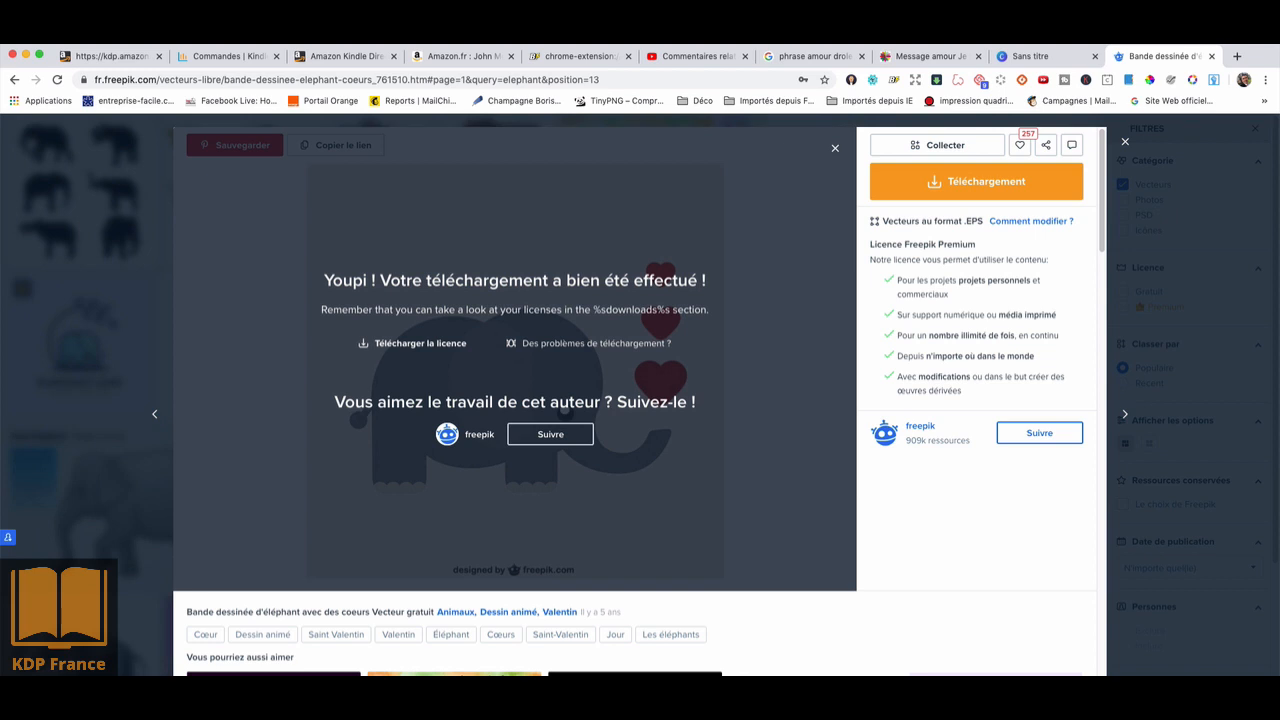
Open the downloaded elephant archive and preview its 10.ai and 10.eps files in Finder
left_click(168, 681)
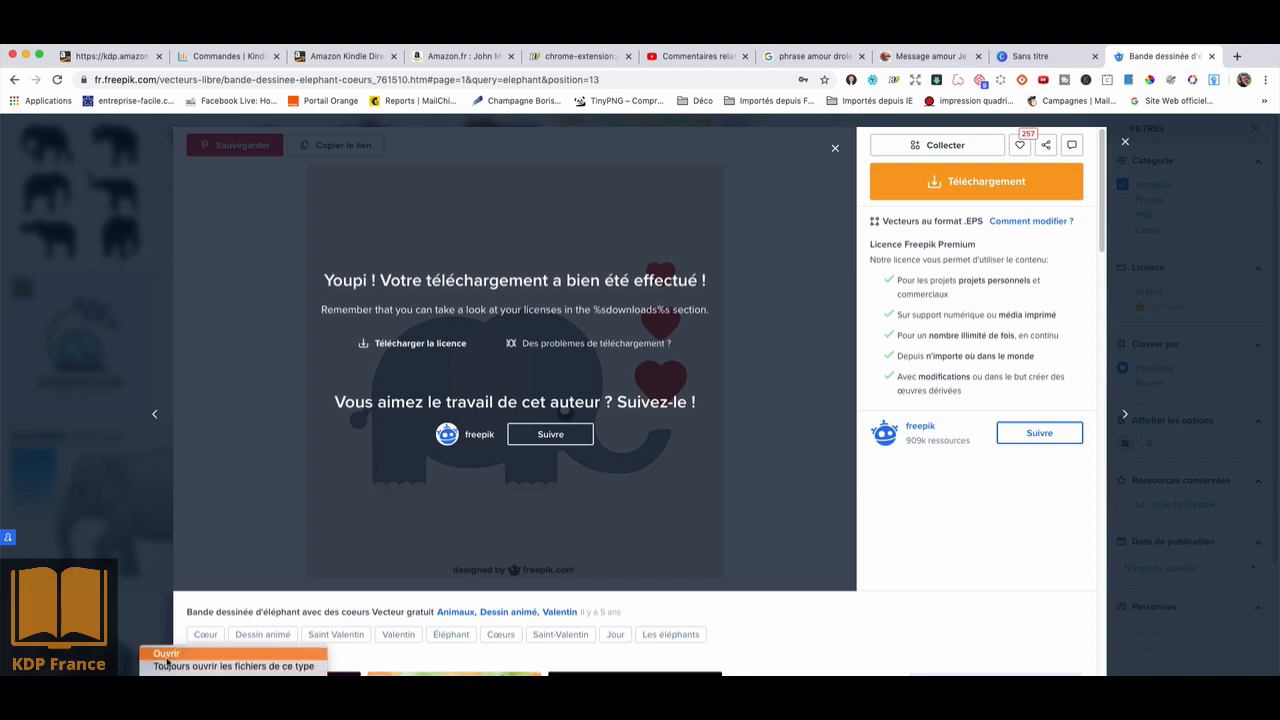
left_click(167, 655)
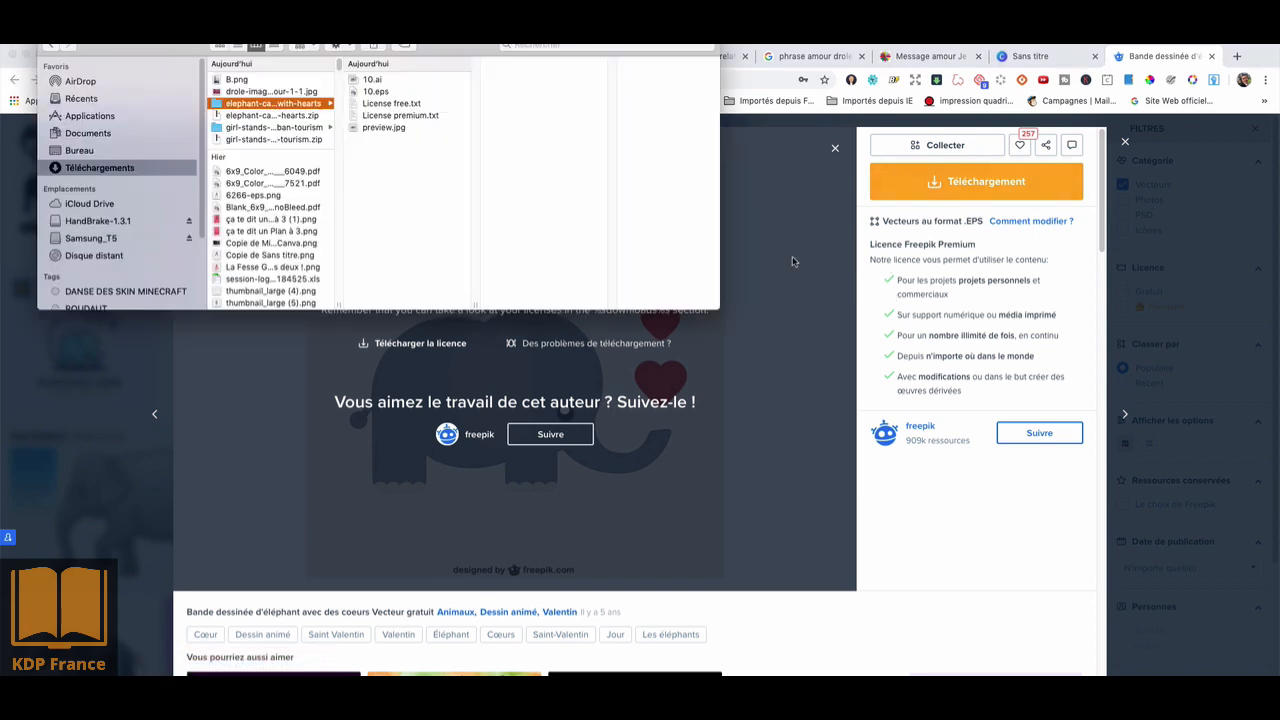
left_click(377, 92)
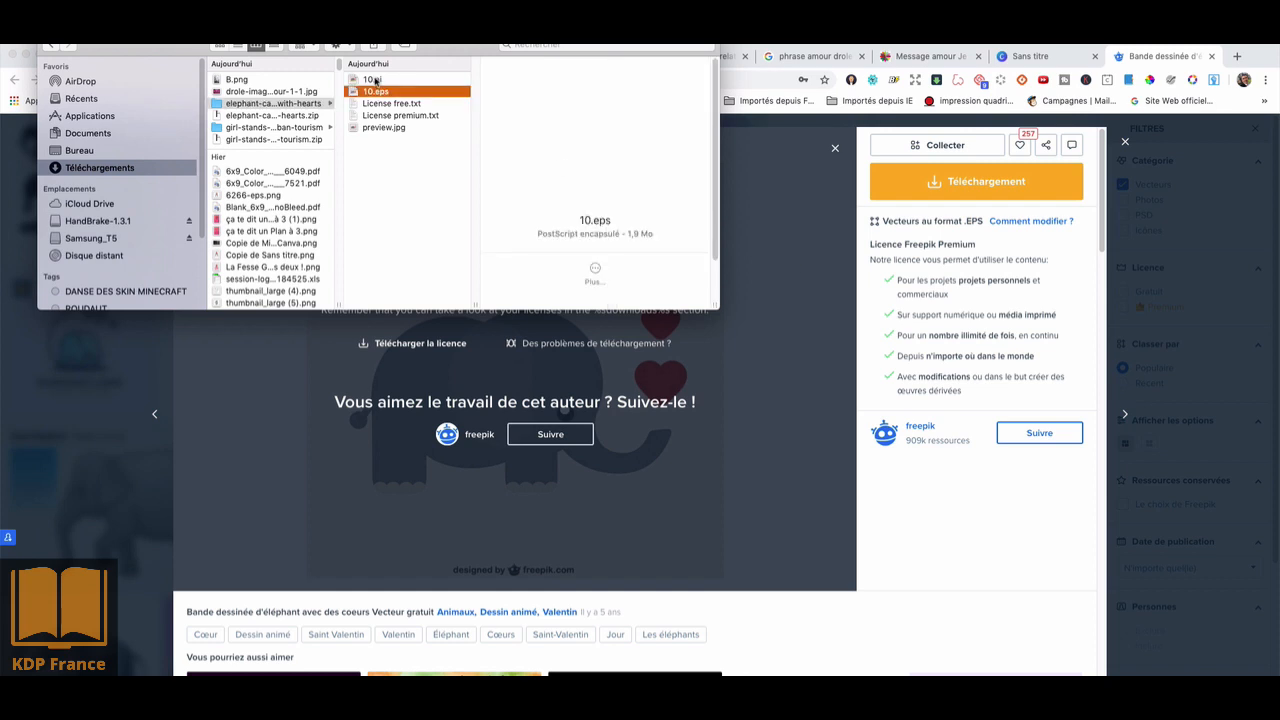
left_click(375, 80)
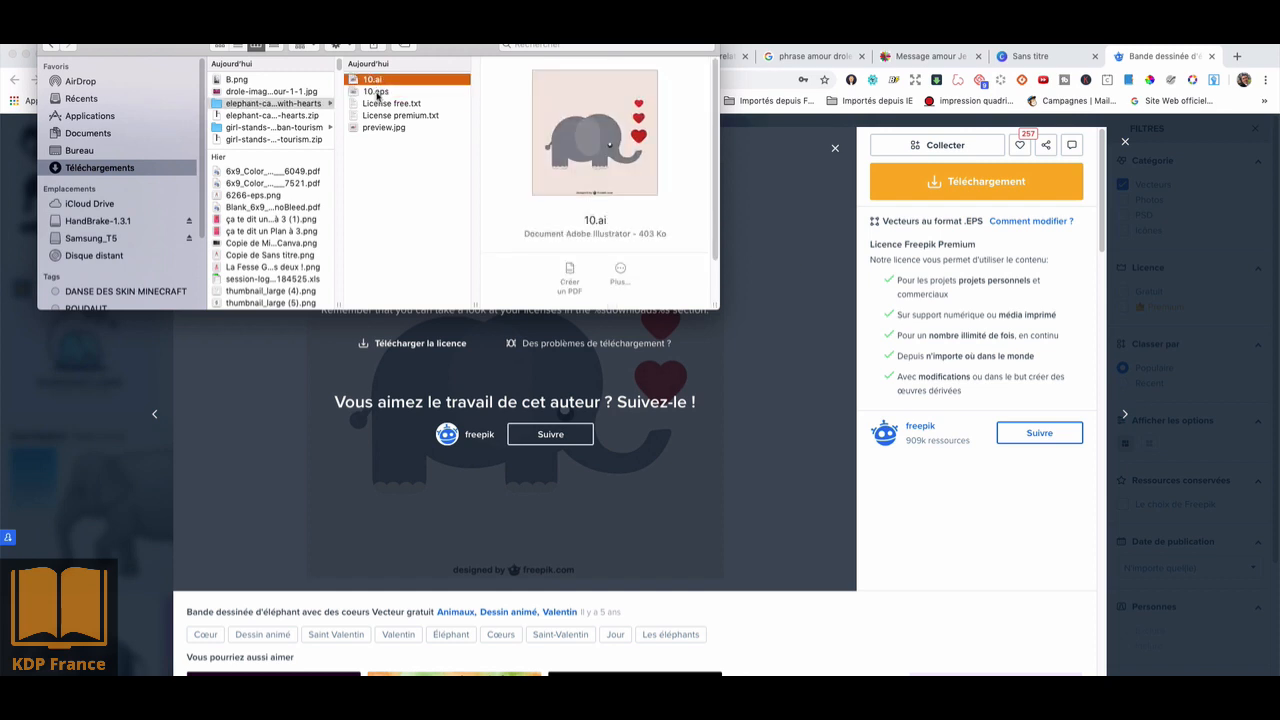
left_click(377, 92)
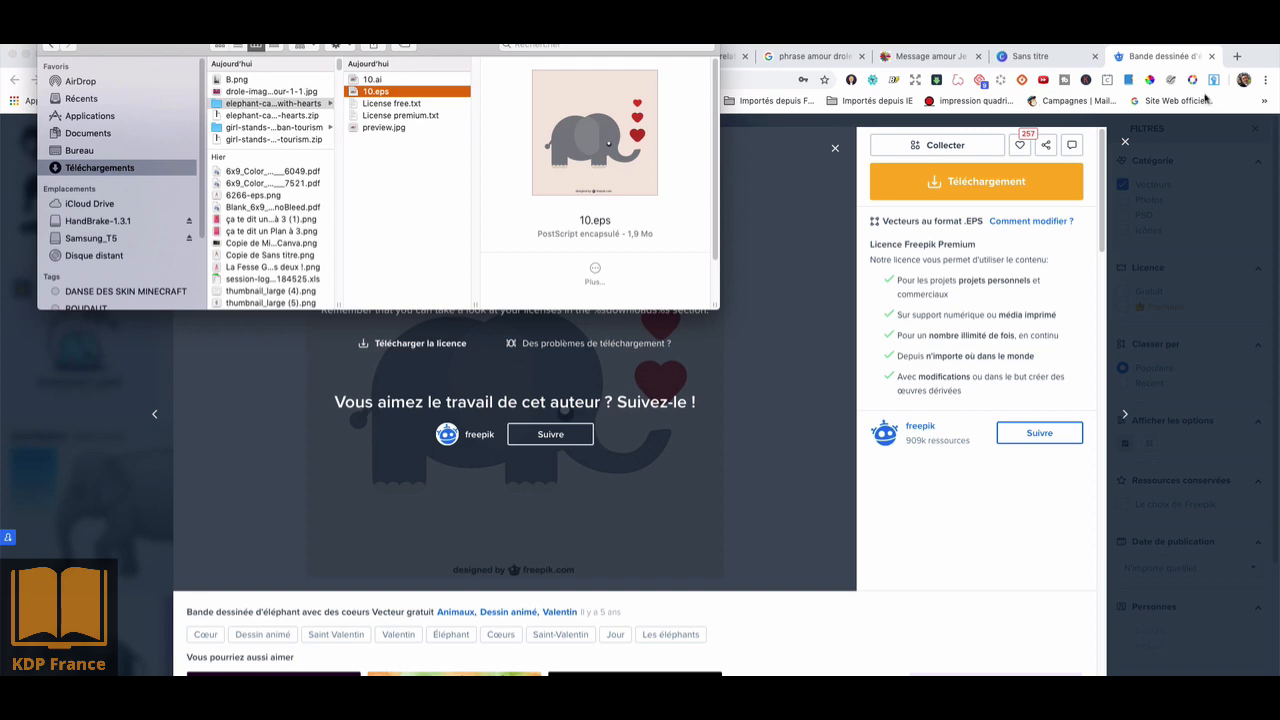
Search for "photopea" in a new browser tab and open the Photopea online photo editor
left_click(1239, 55)
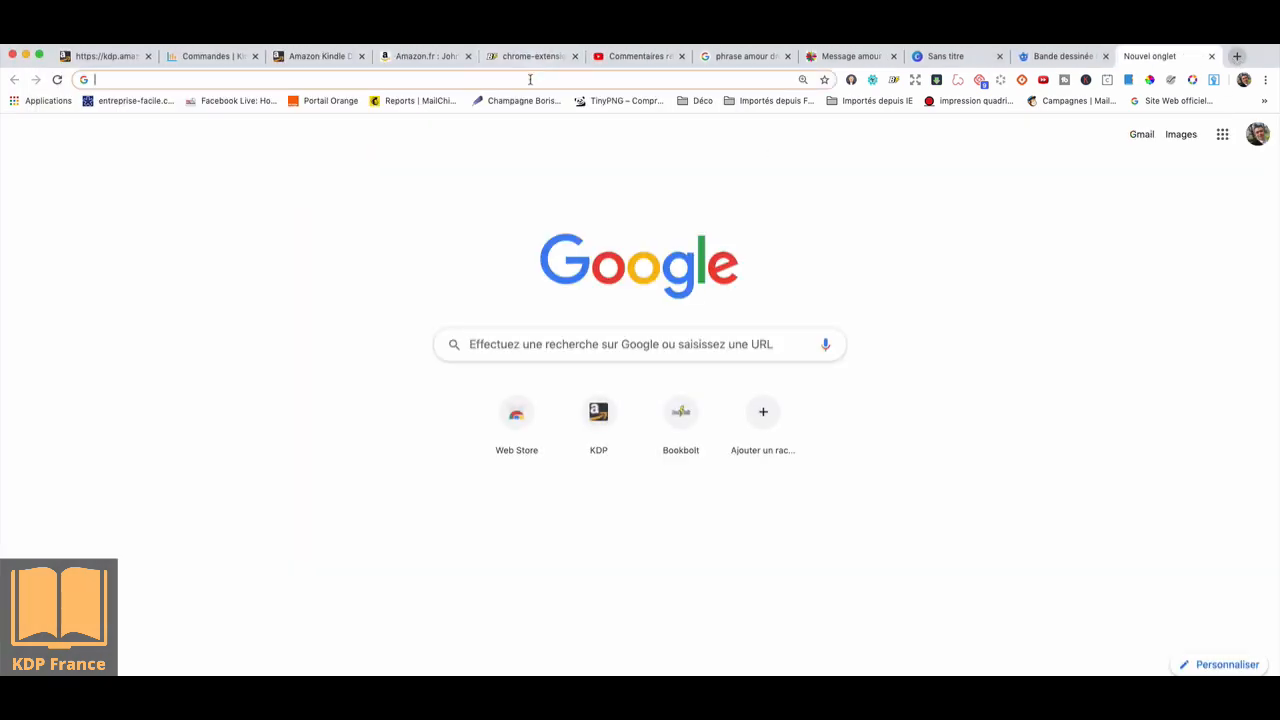
type("pho")
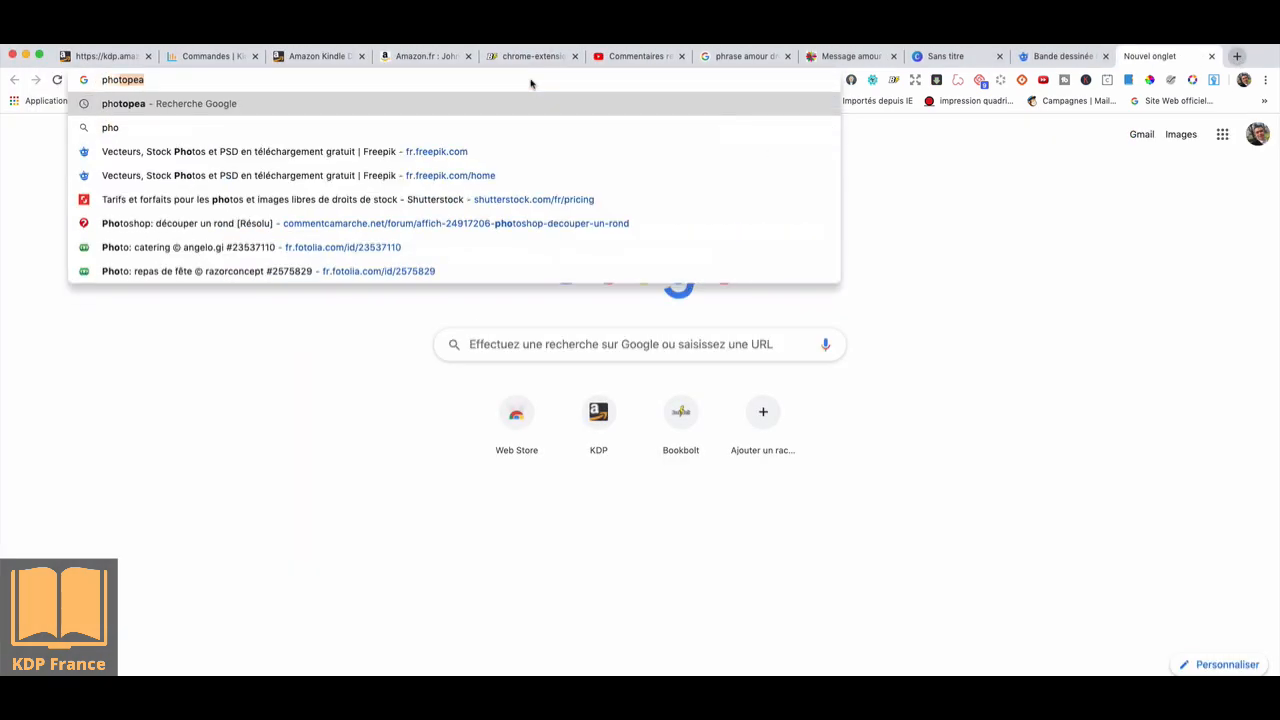
type("topea")
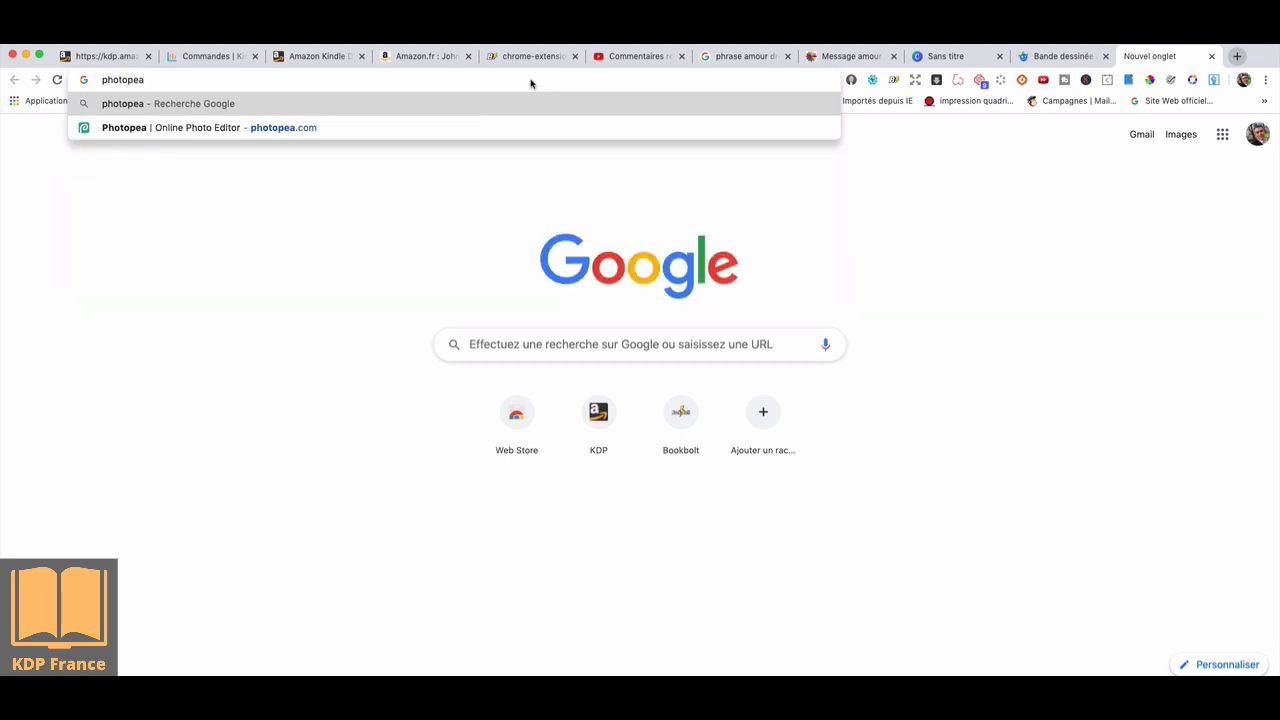
key("Return")
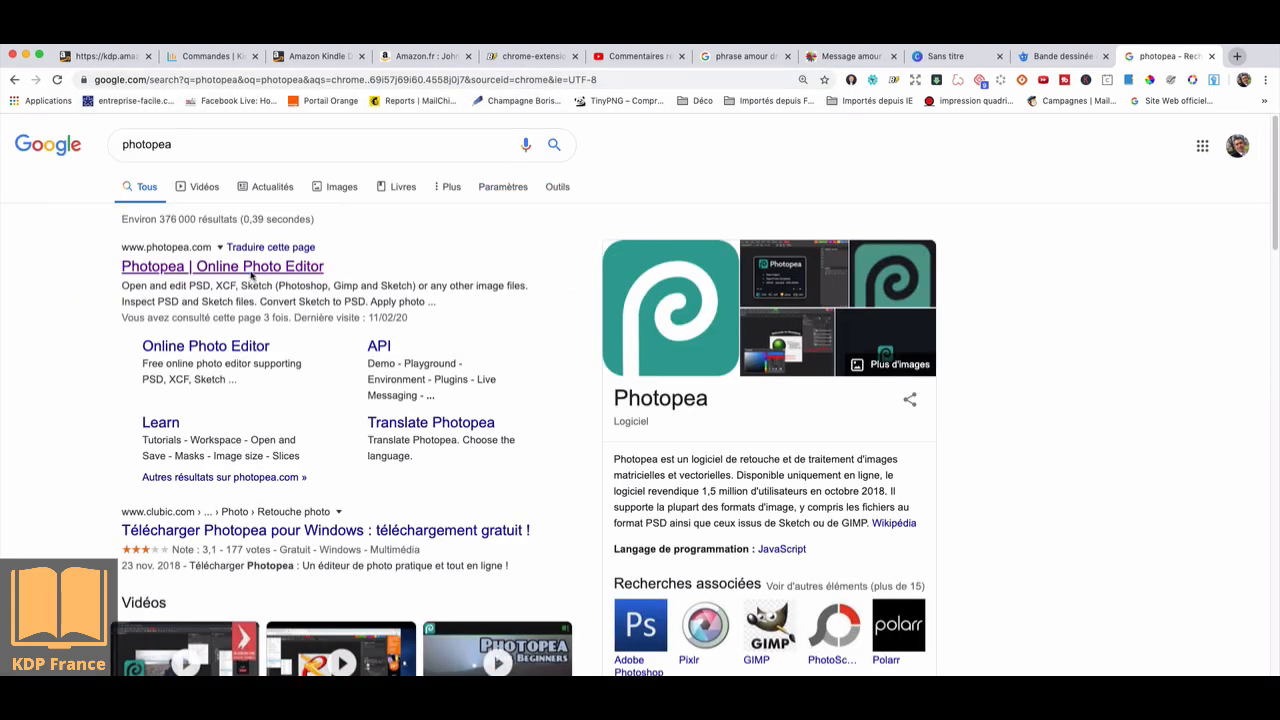
left_click(309, 276)
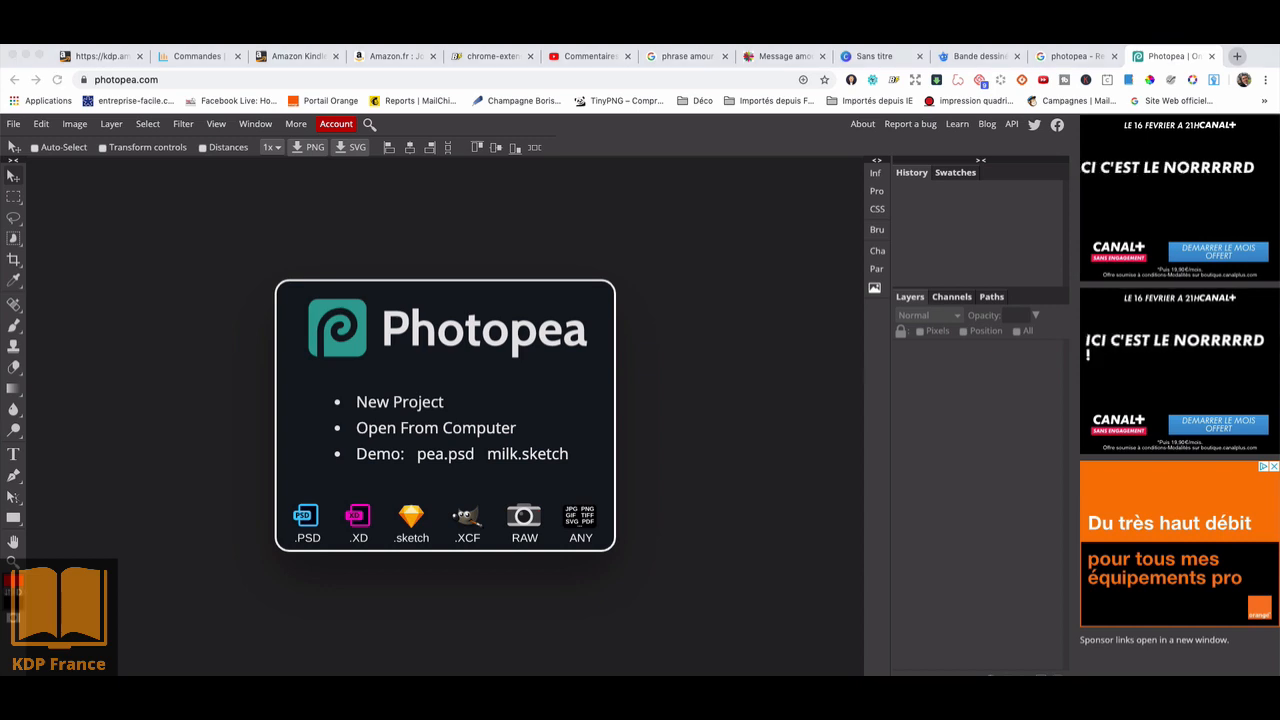
Open 10.eps from the elephant-cartoon-with-hearts 2 folder in Photopea and look through its layers
key("super+Tab")
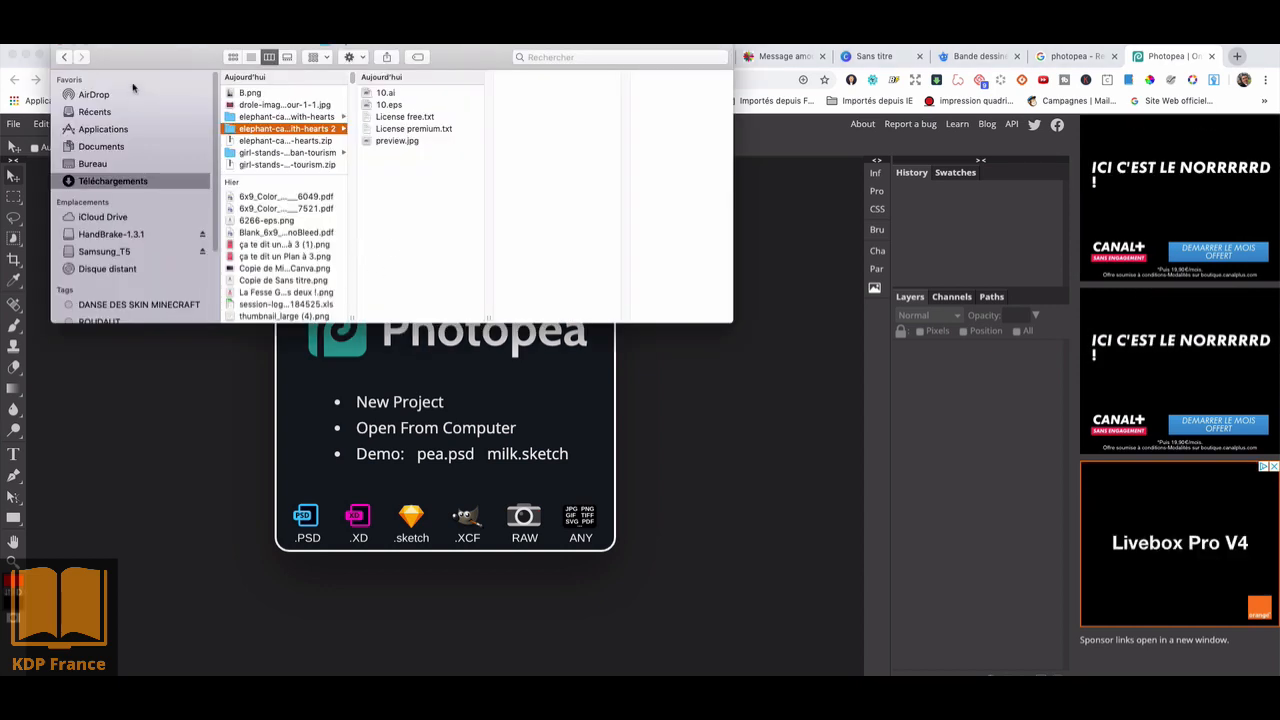
left_click_drag(143, 58, 505, 224)
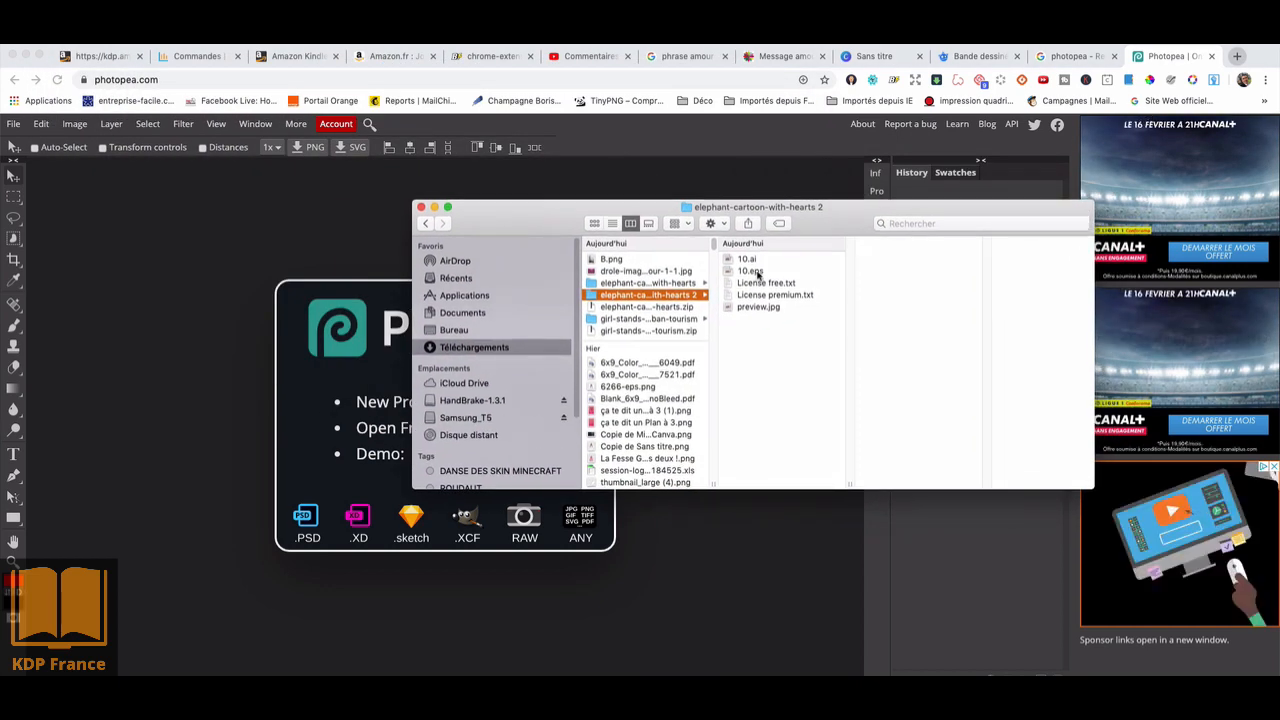
left_click_drag(750, 272, 216, 310)
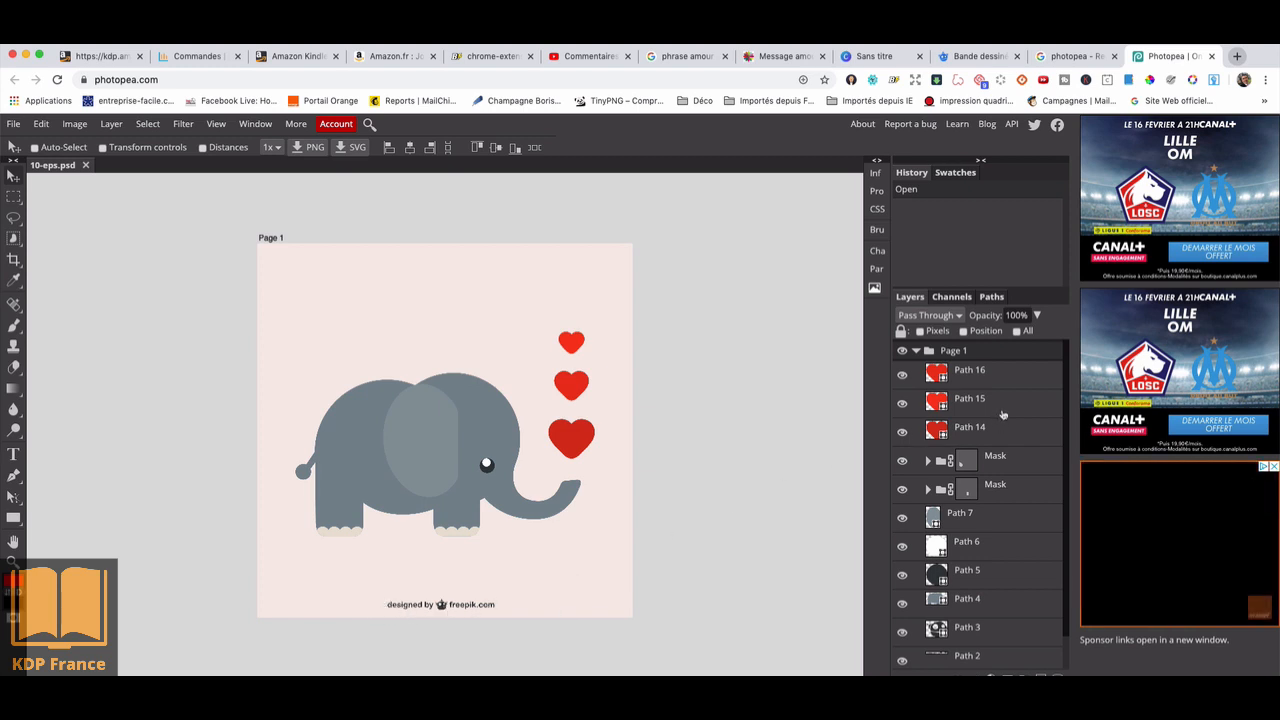
scroll(1000, 414, "down", 2)
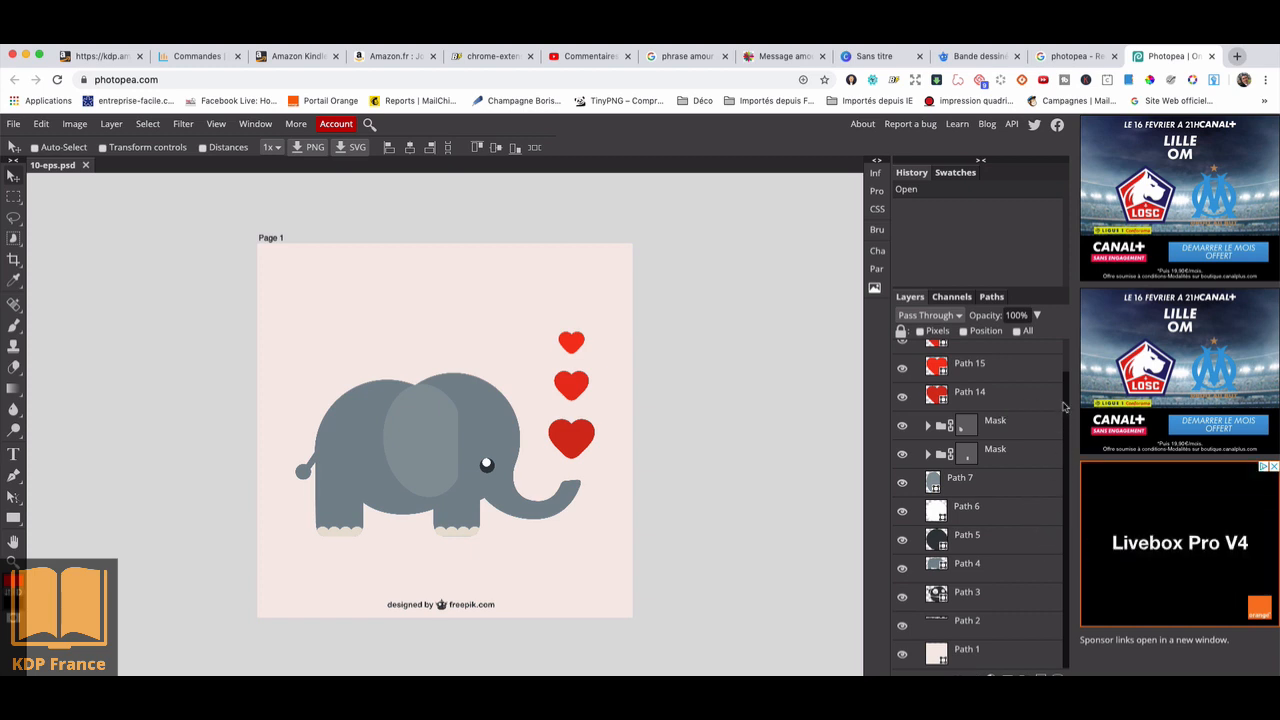
scroll(1066, 410, "up", 2)
scroll(1066, 390, "down", 2)
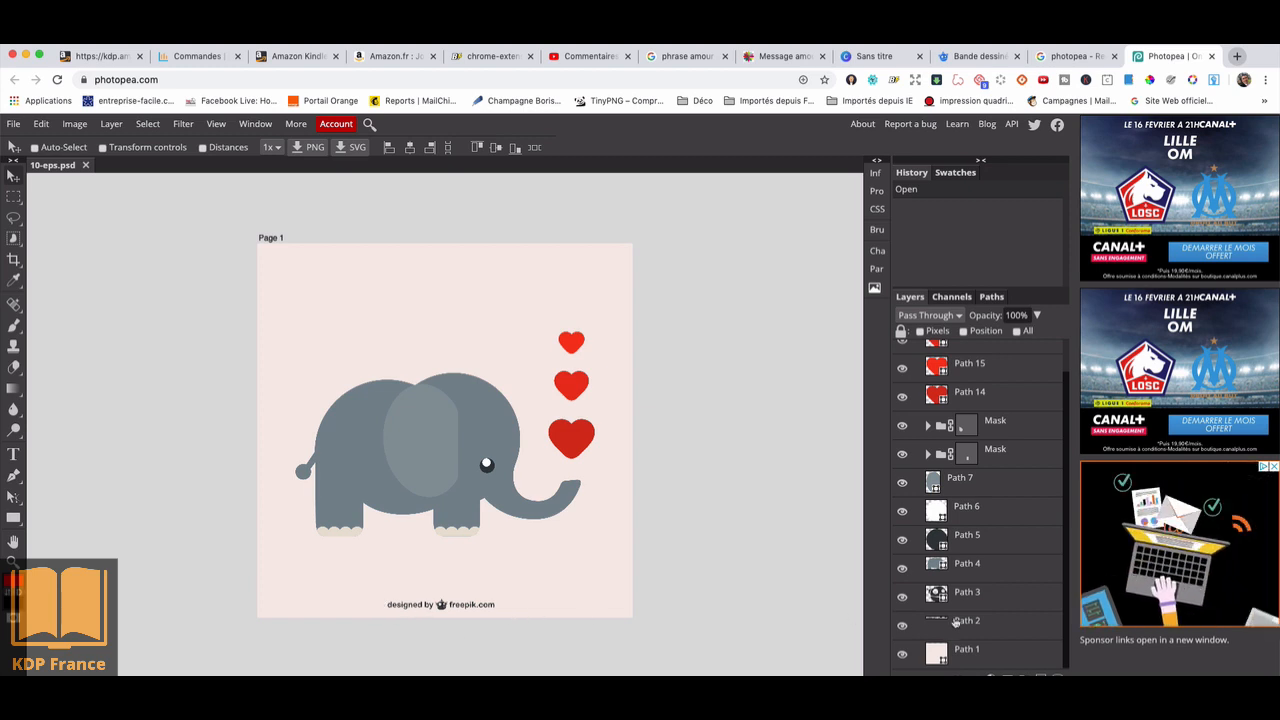
Hide the Freepik credit and pink background by turning off the visibility of the Path 2, Path 1 and Path 3 layers
left_click(902, 627)
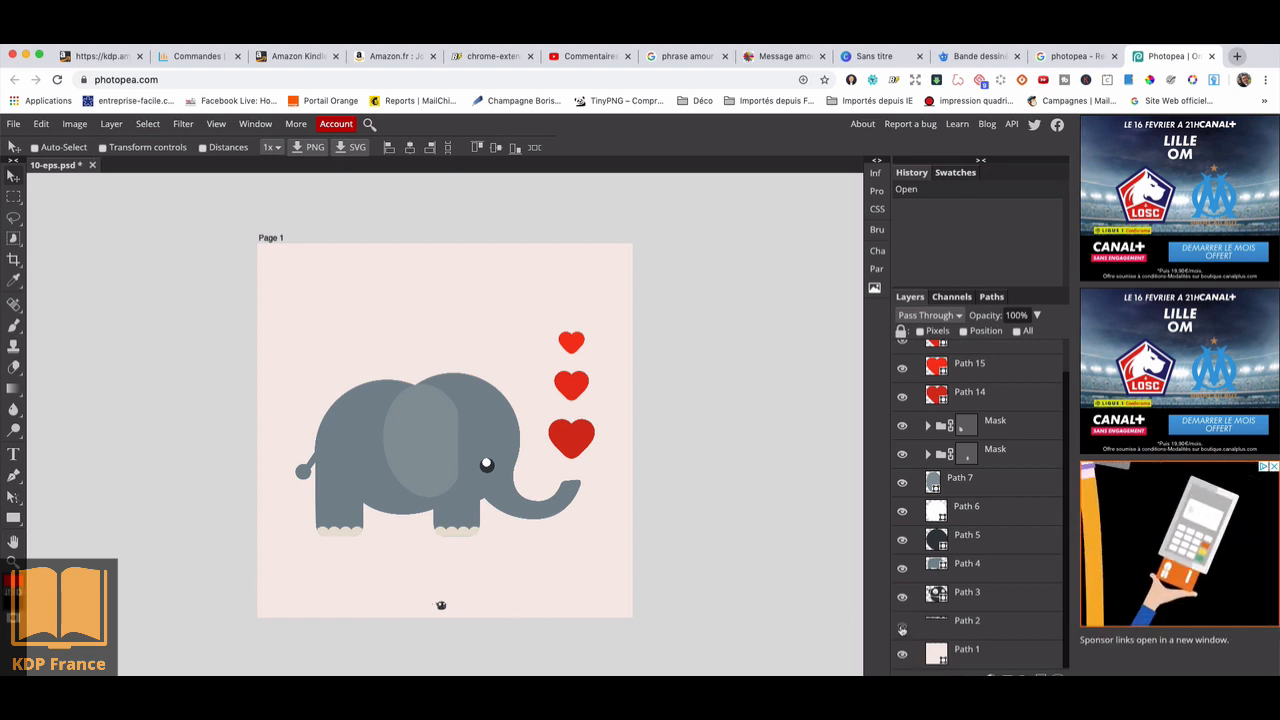
left_click(901, 628)
left_click(902, 627)
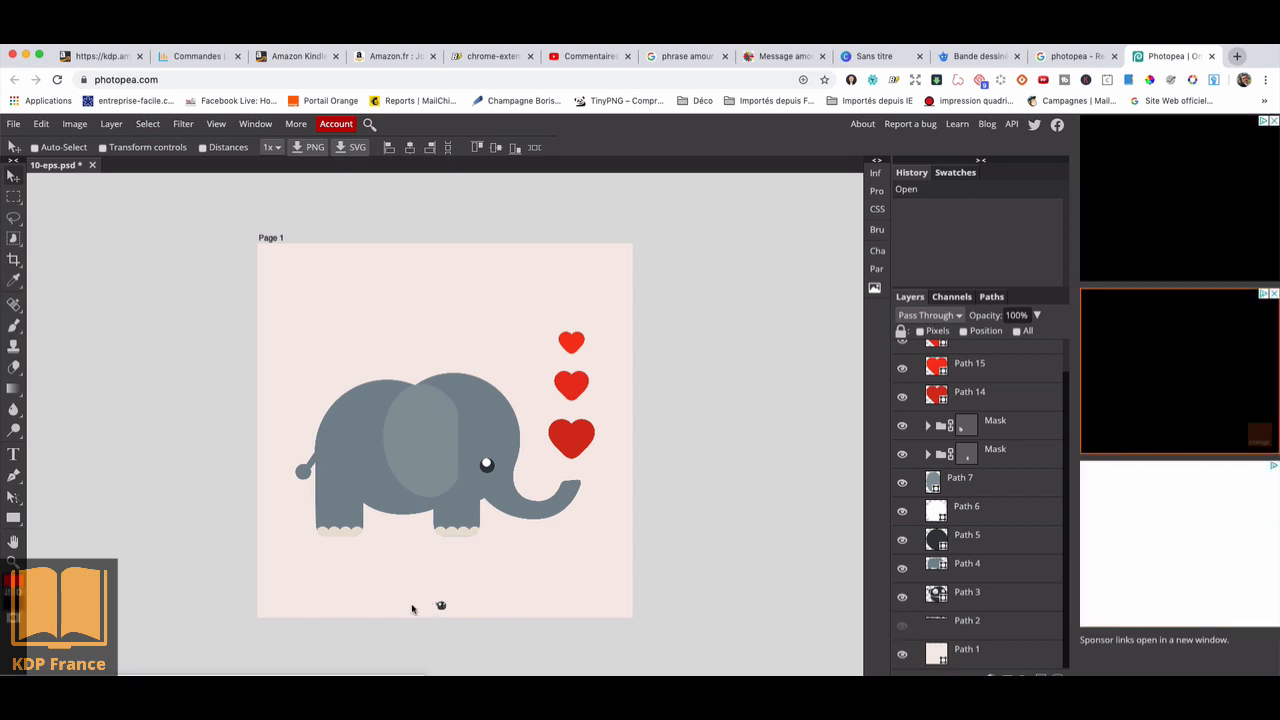
left_click(902, 655)
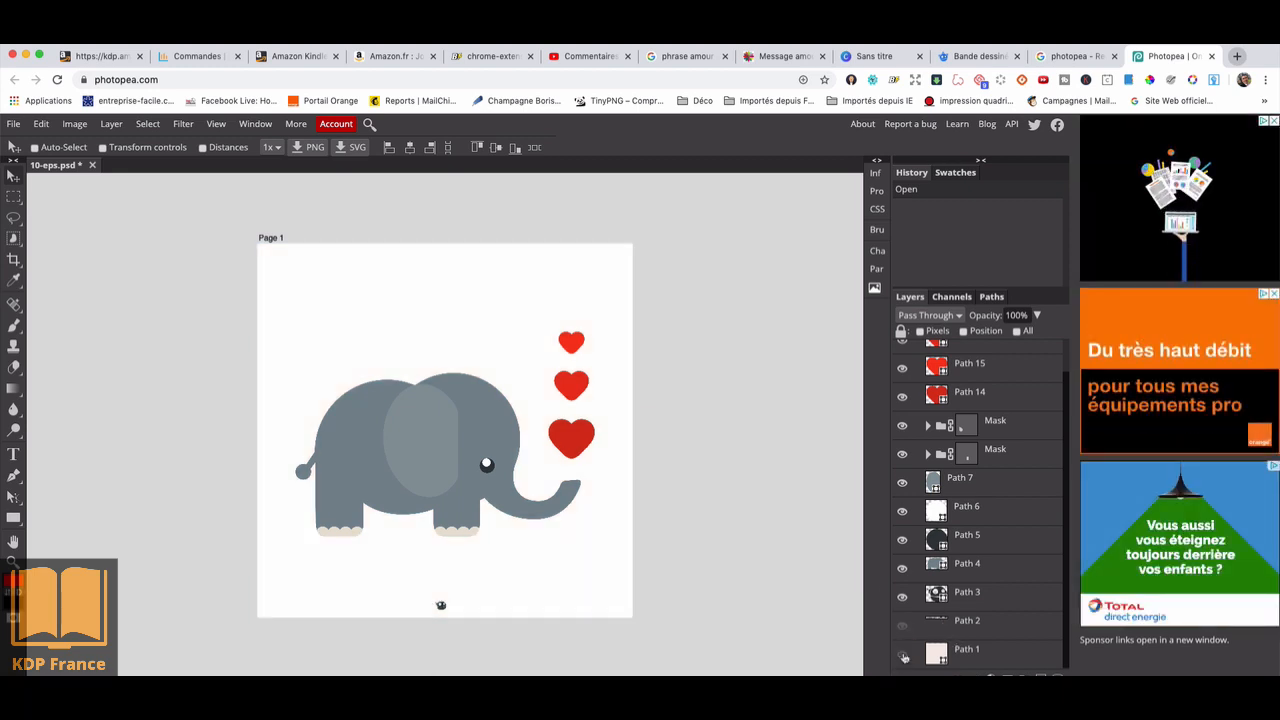
left_click(902, 655)
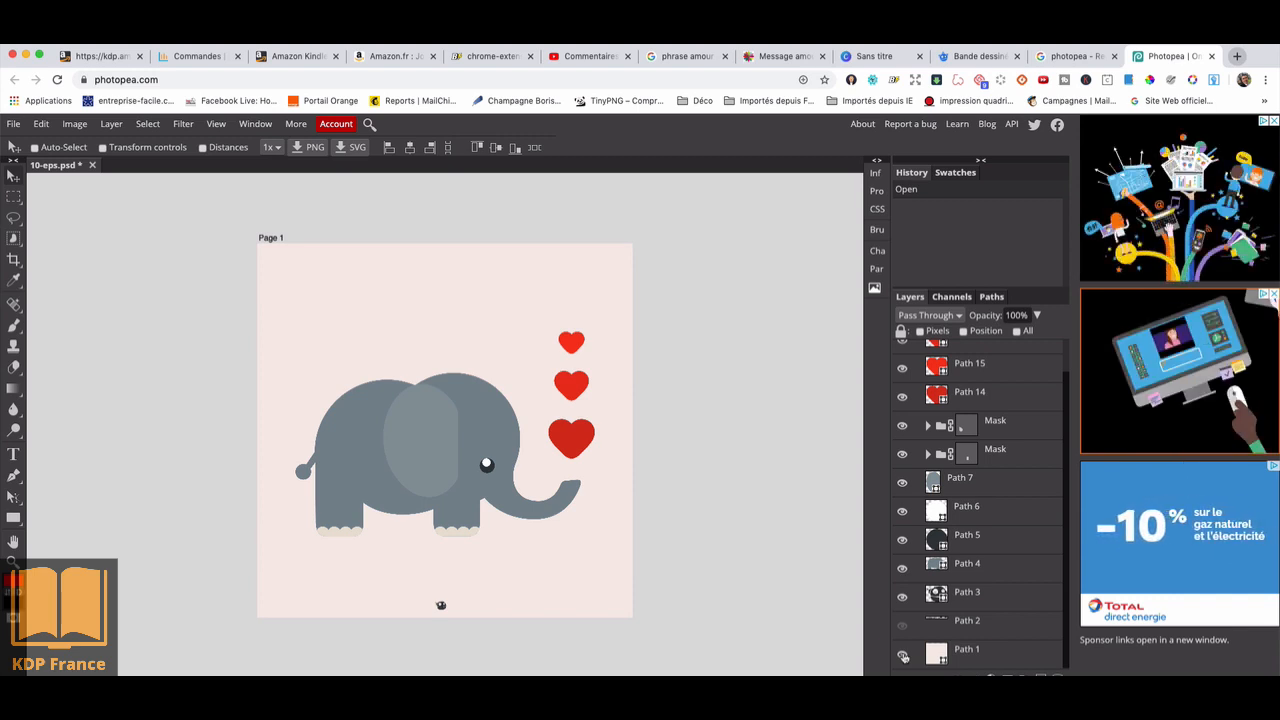
left_click(902, 655)
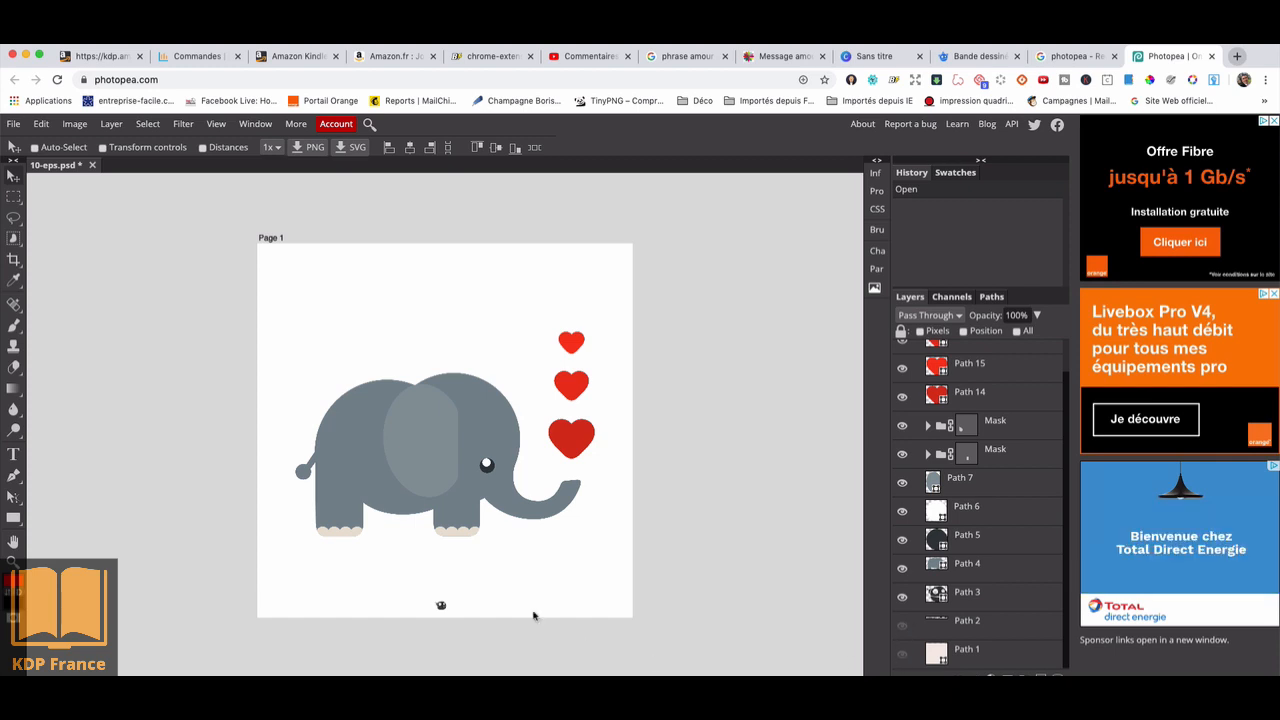
left_click(903, 600)
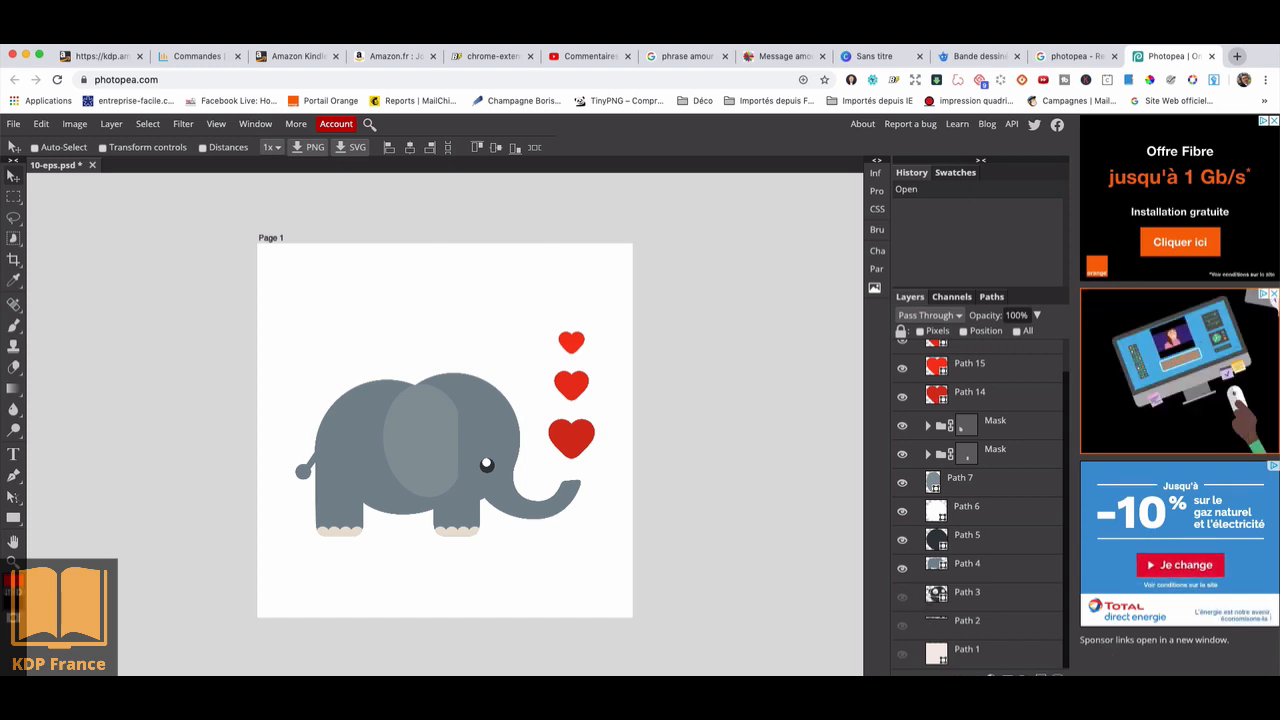
Export the cleaned elephant artwork as a JPG and save it to the computer
left_click(13, 124)
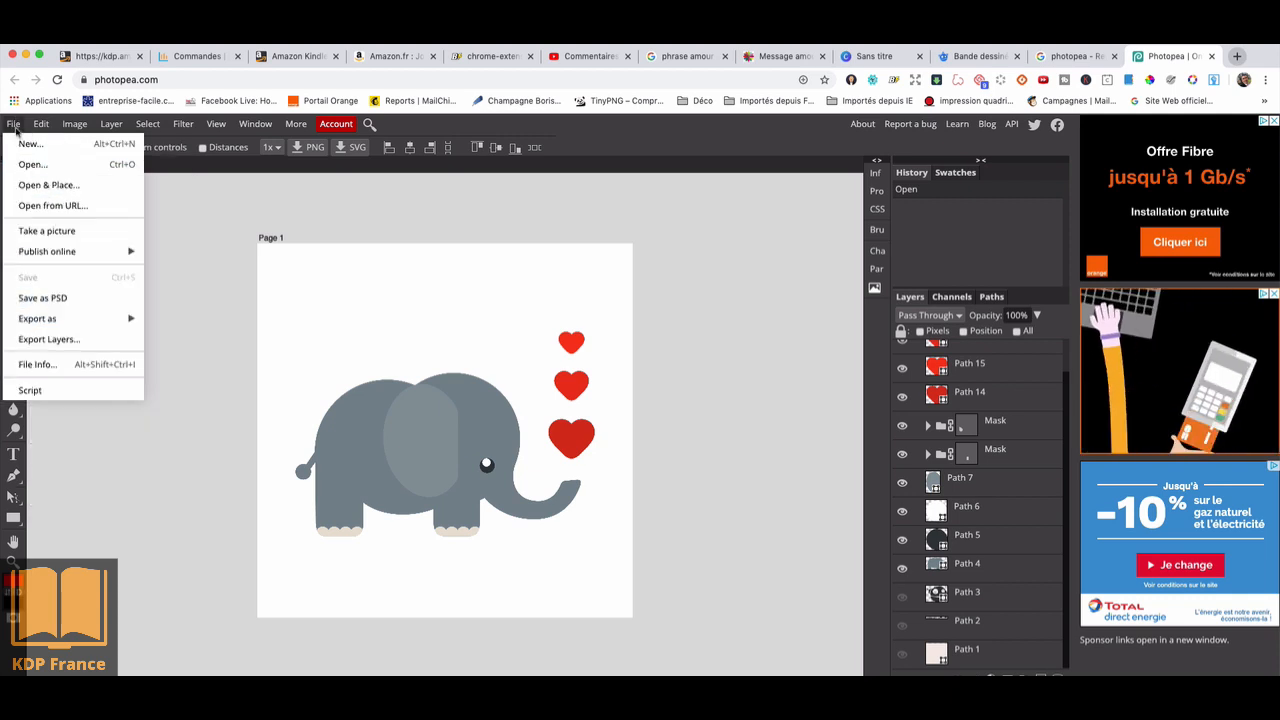
mouse_move(37, 318)
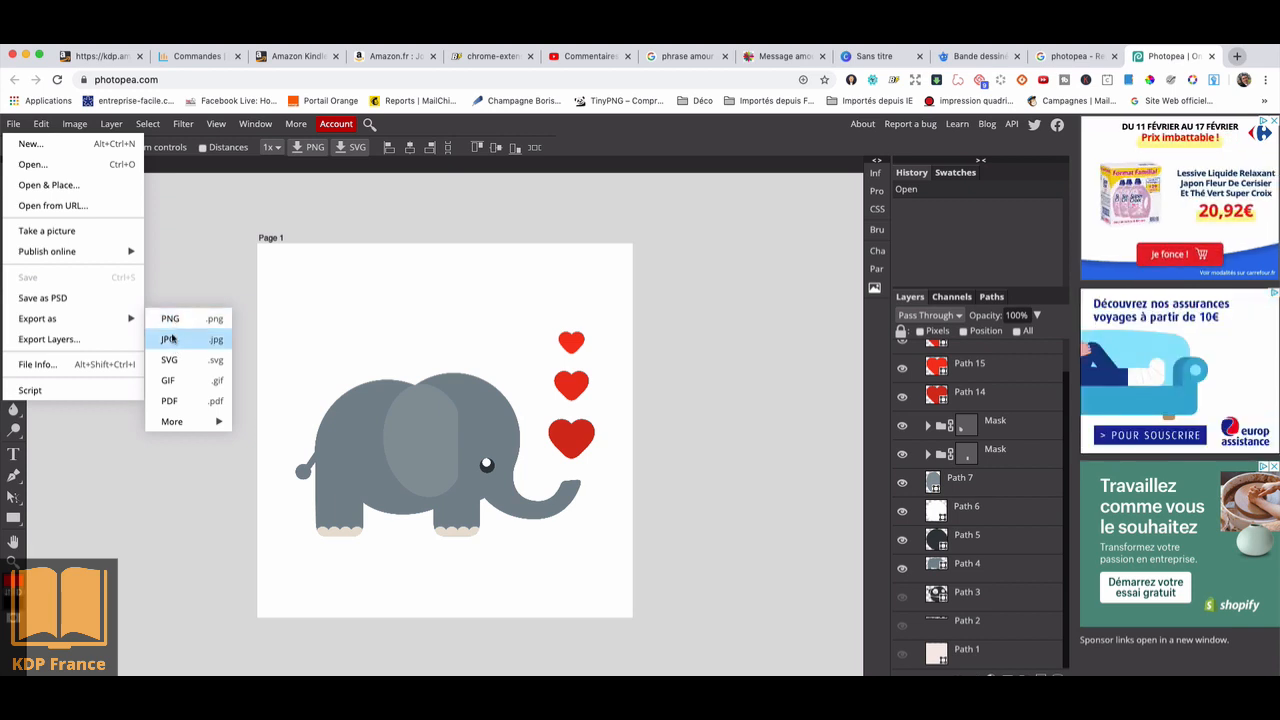
left_click(170, 338)
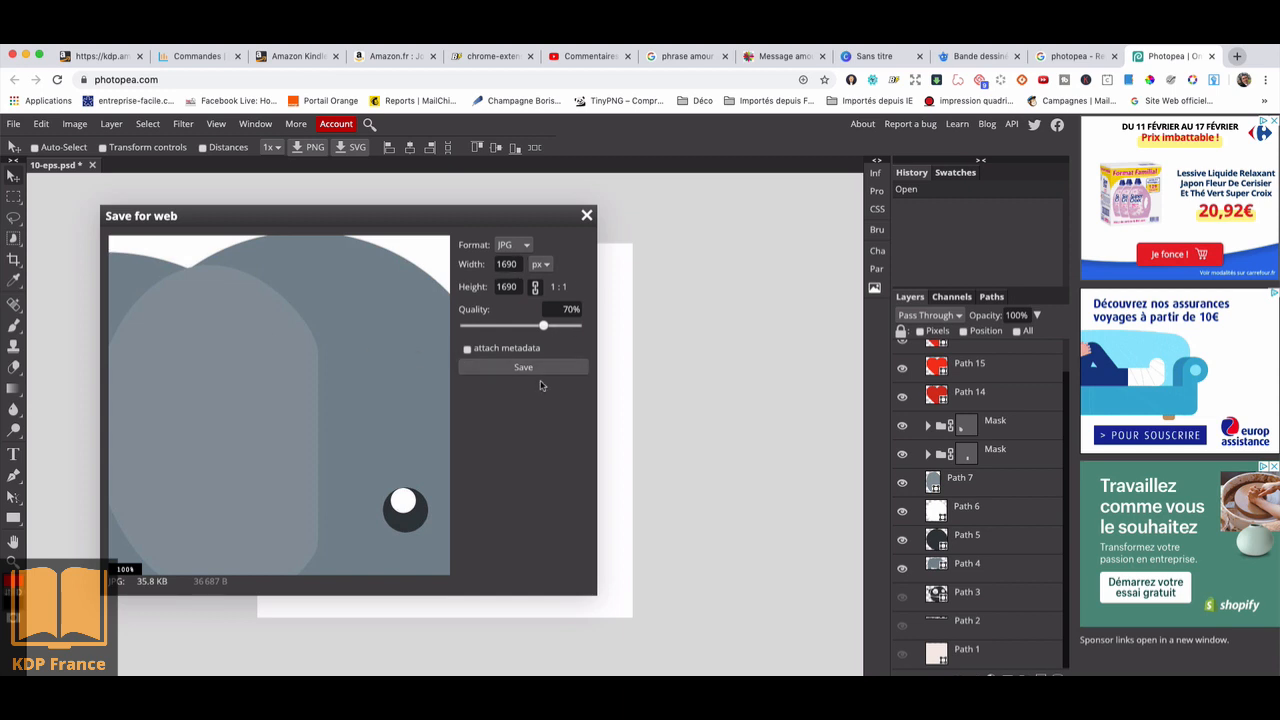
left_click(524, 368)
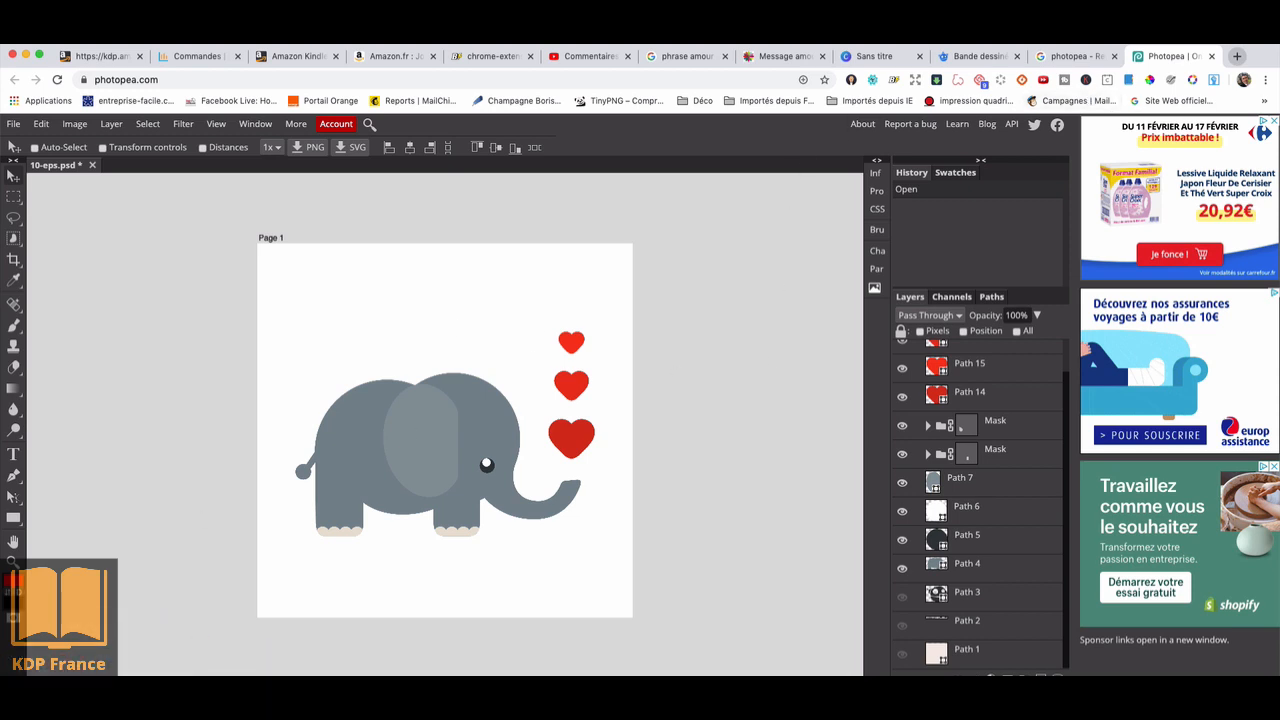
Switch to the Canva design, upload 10-eps.jpg from Téléchargements and place the elephant image in the lower half of the page
left_click(874, 56)
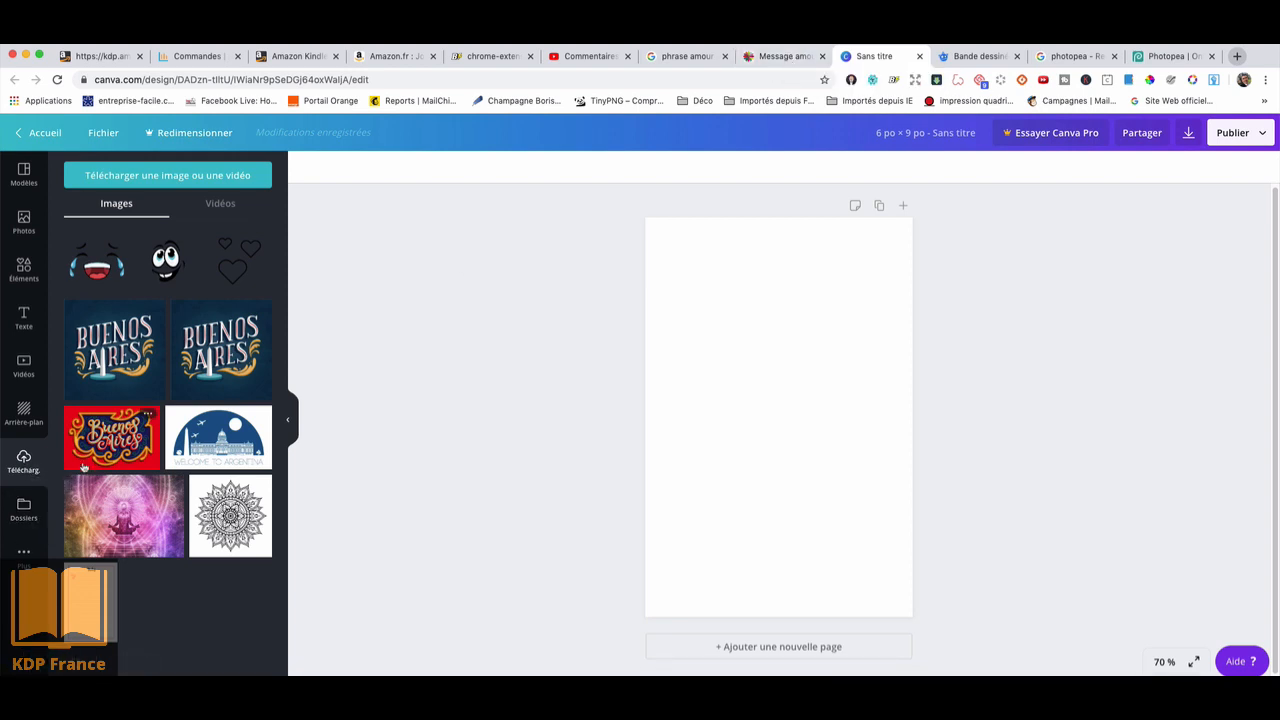
left_click(151, 187)
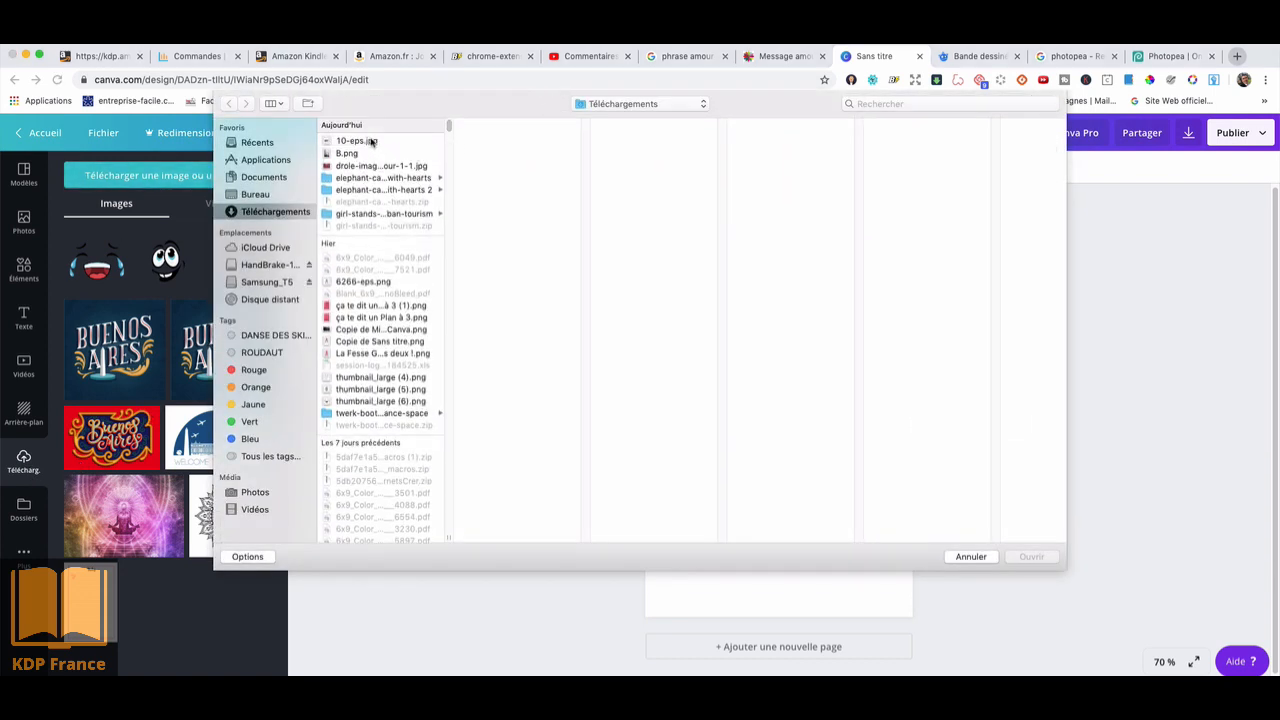
left_click(350, 145)
left_click(1031, 556)
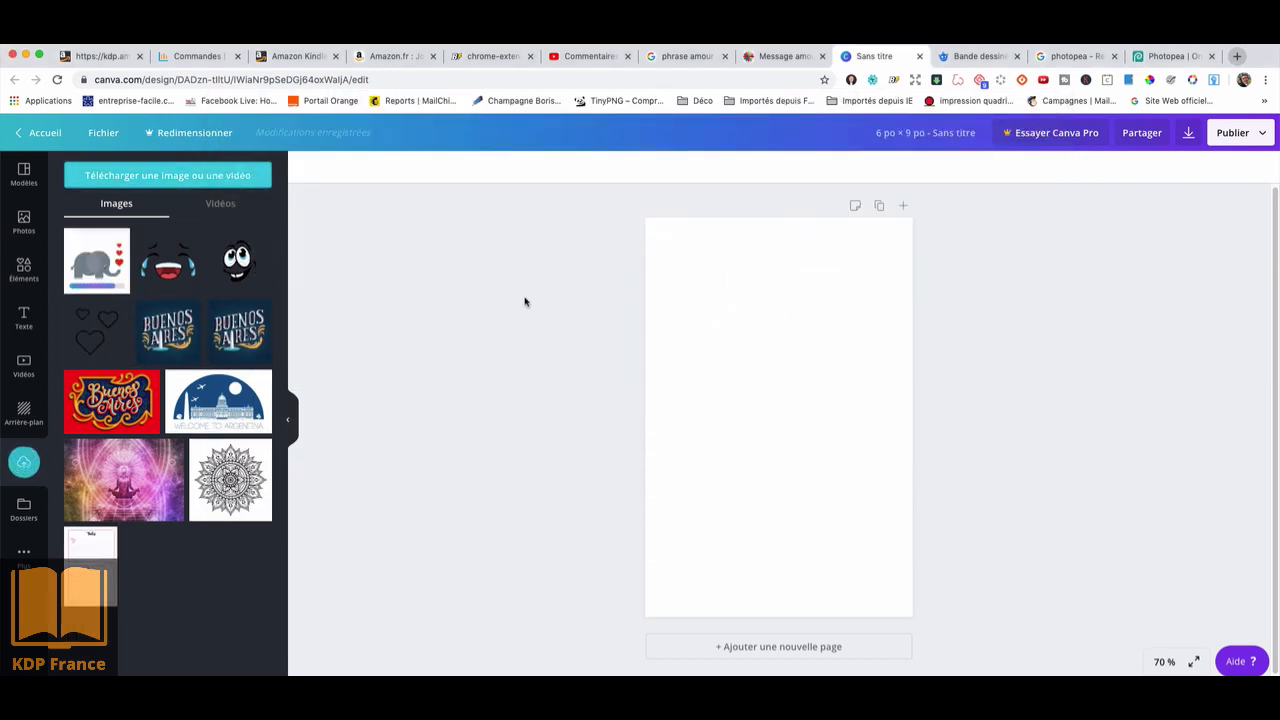
left_click(88, 268)
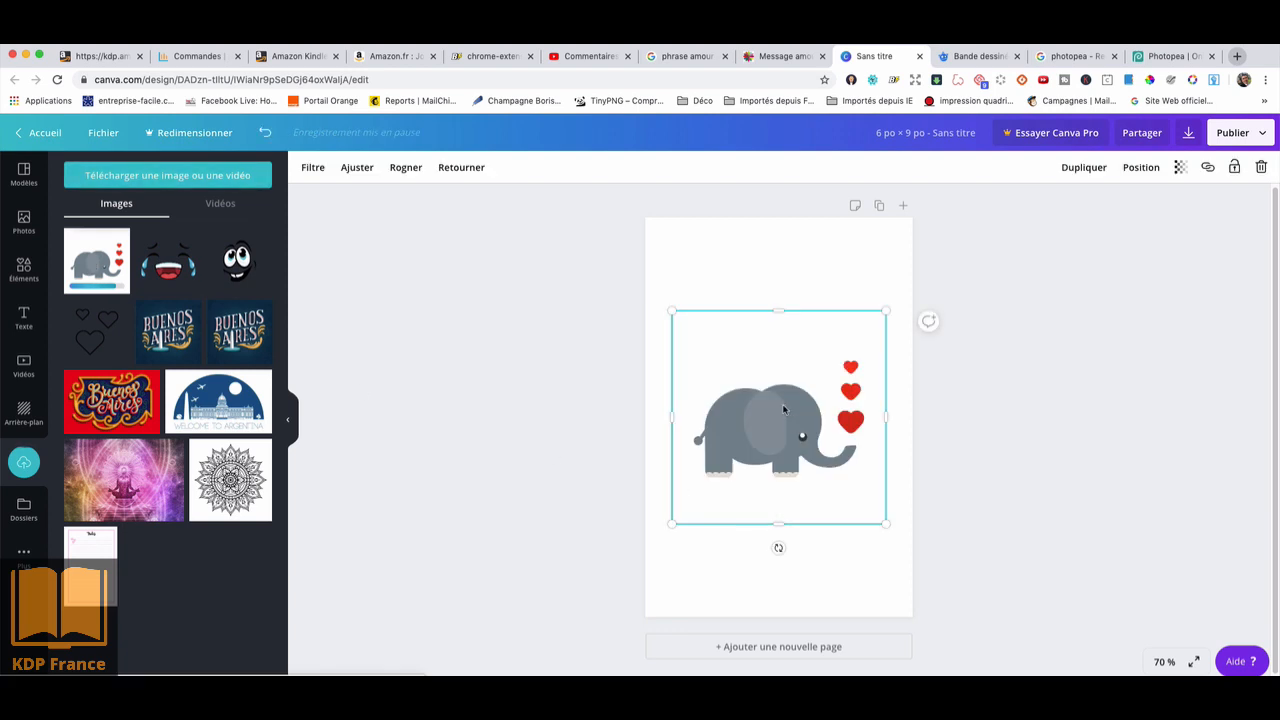
left_click_drag(769, 349, 782, 409)
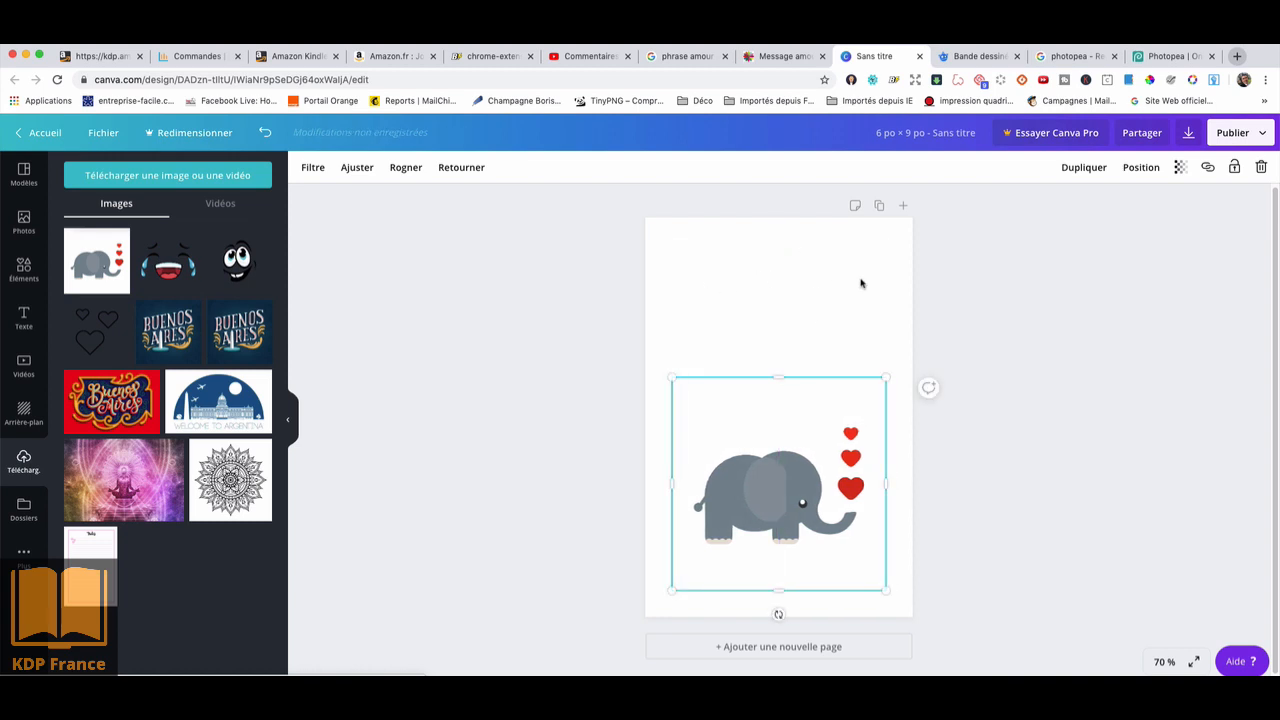
Look up the elephant love message on the souhaitons.com page and return to the Canva design
left_click(776, 57)
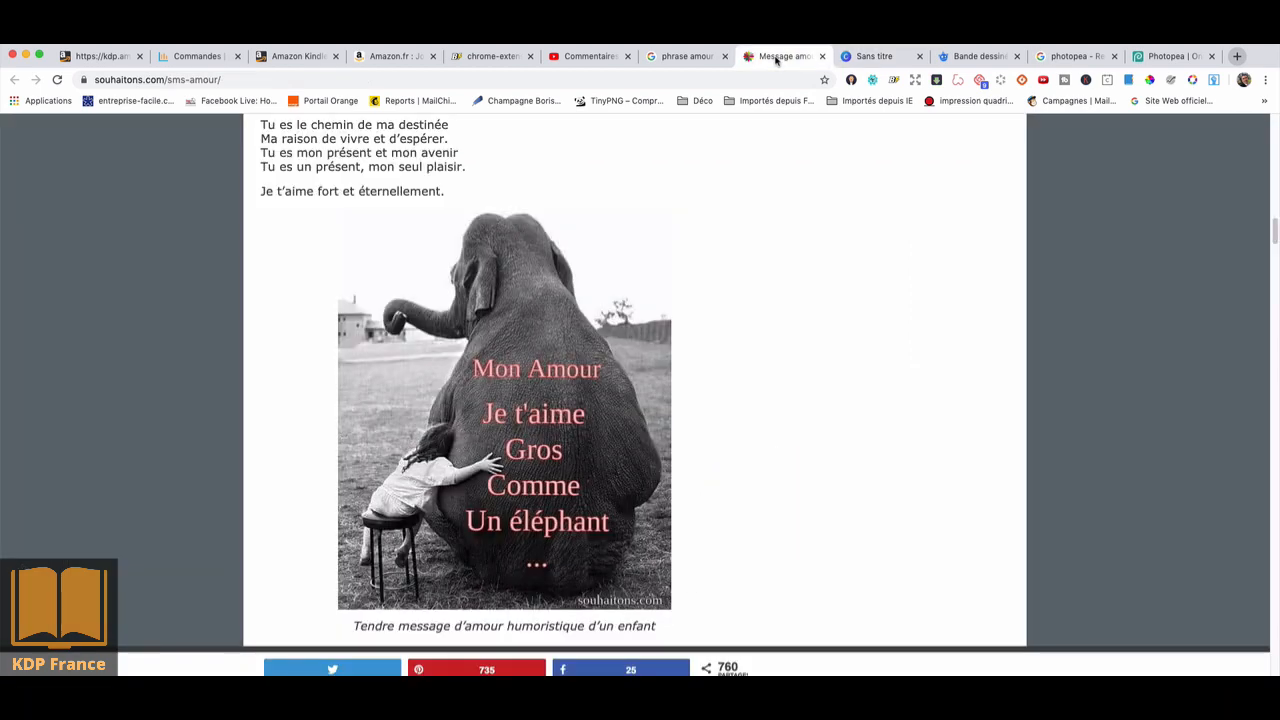
left_click(1160, 58)
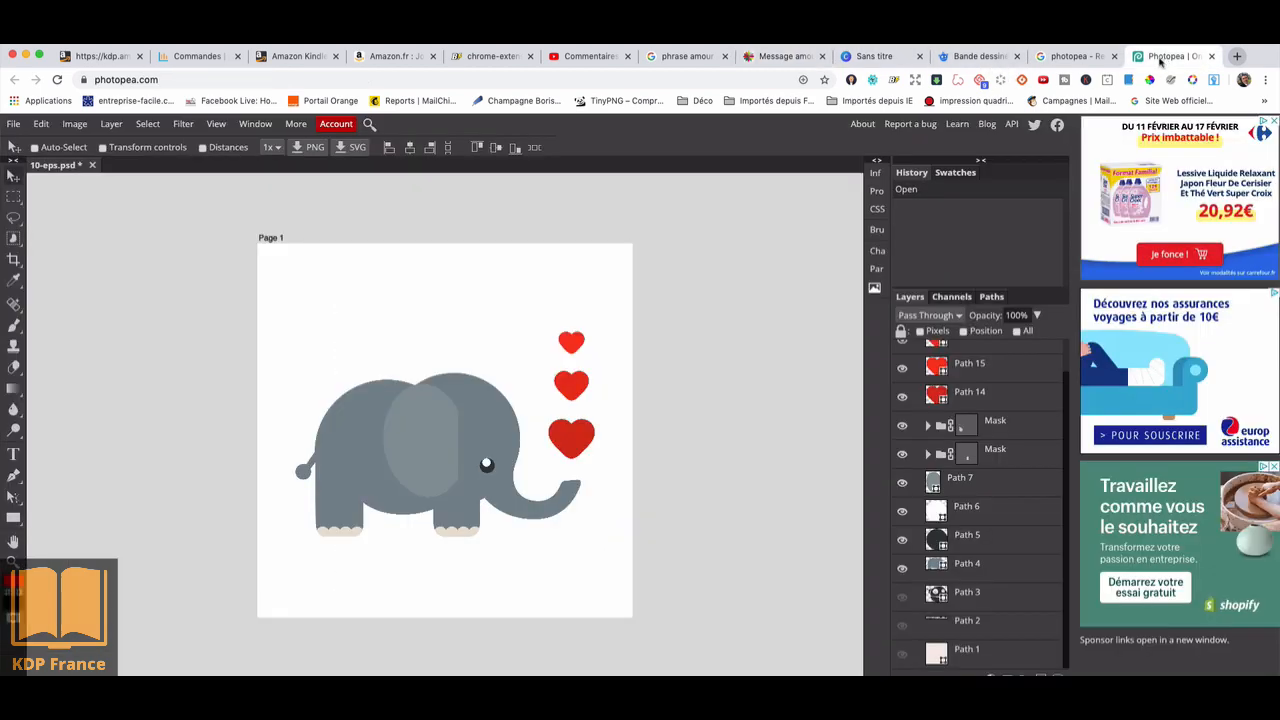
left_click(1072, 57)
left_click(873, 60)
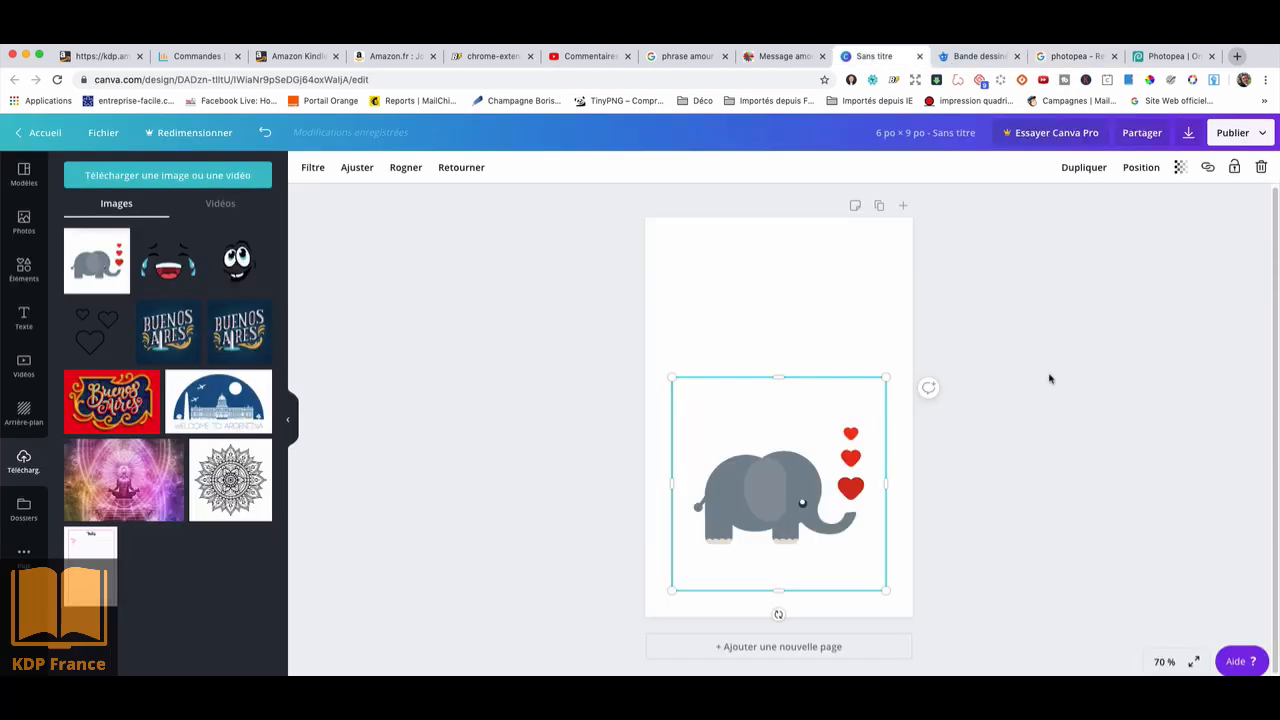
Try the "J'aime te faire sourire" font combination on the page, then delete its text group
left_click(23, 318)
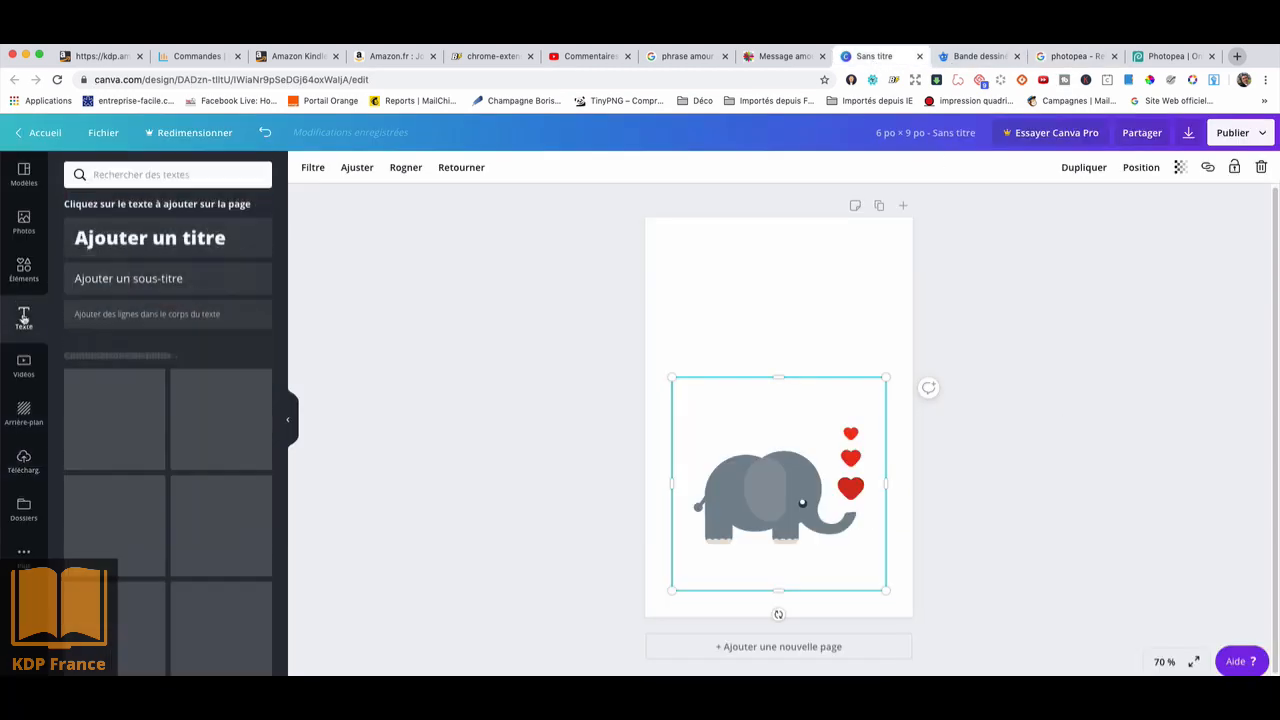
scroll(237, 335, "down", 3)
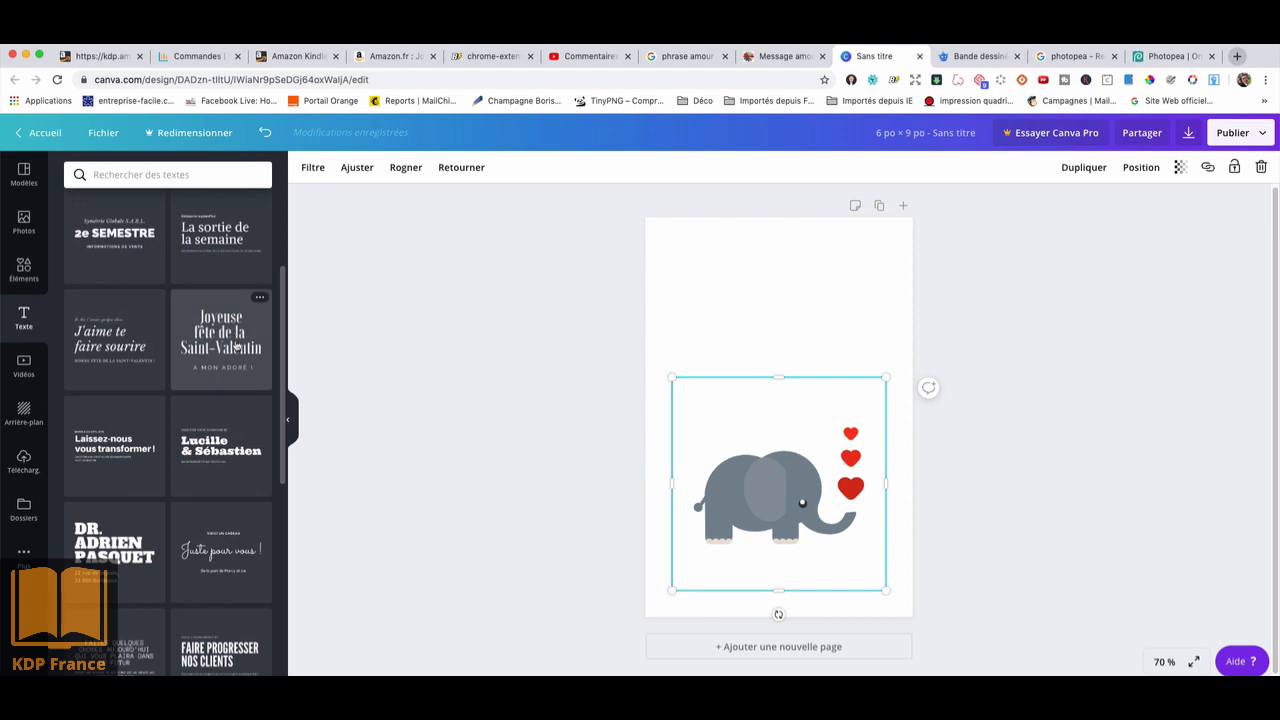
scroll(237, 345, "down", 1)
left_click(118, 330)
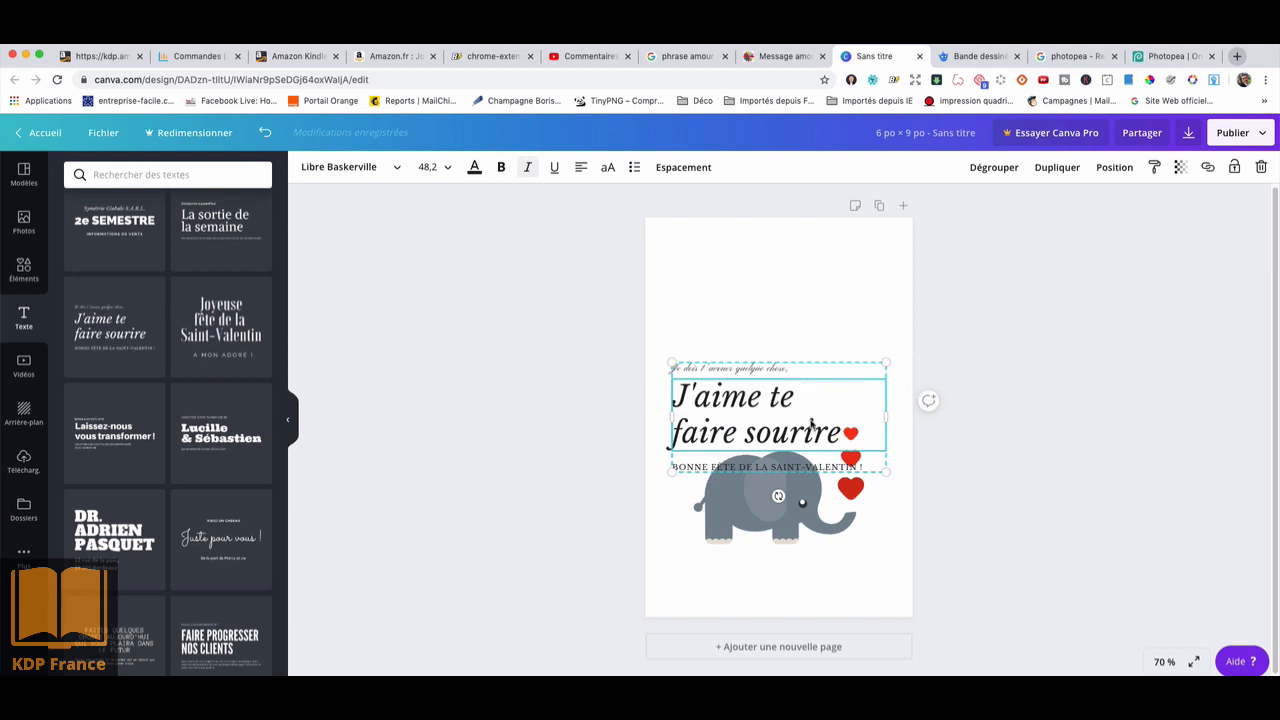
key("Delete")
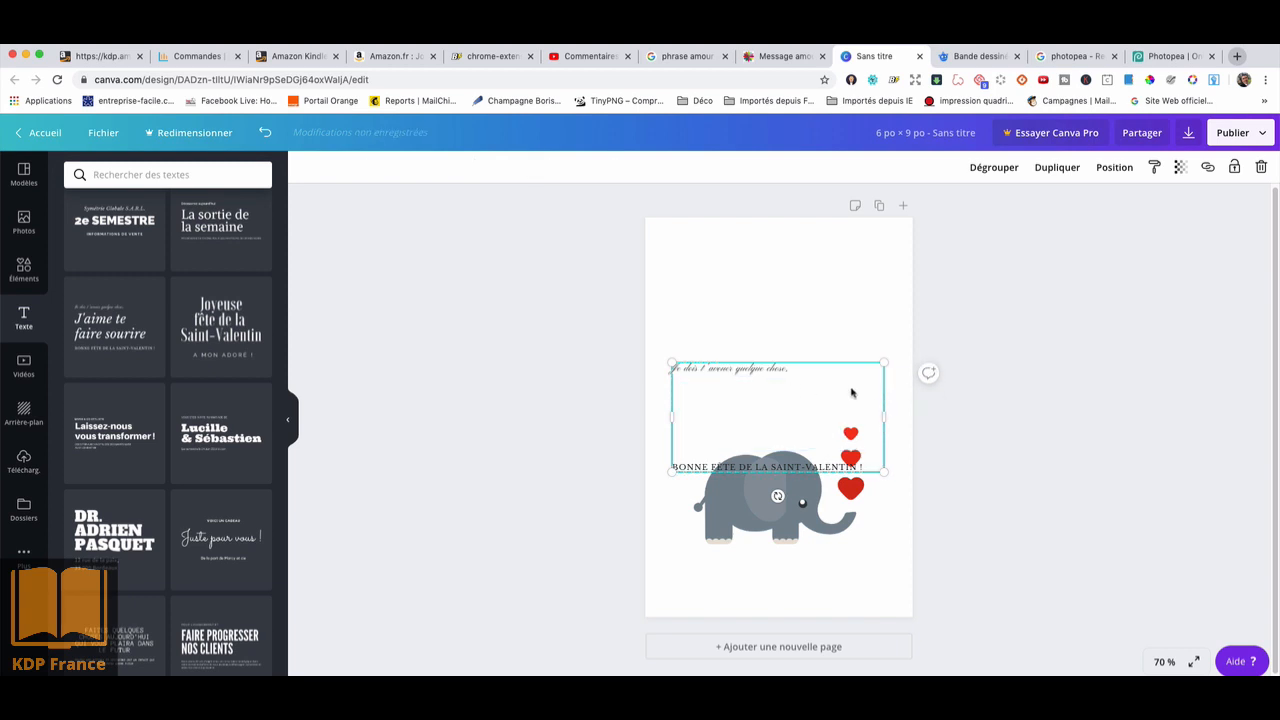
key("Delete")
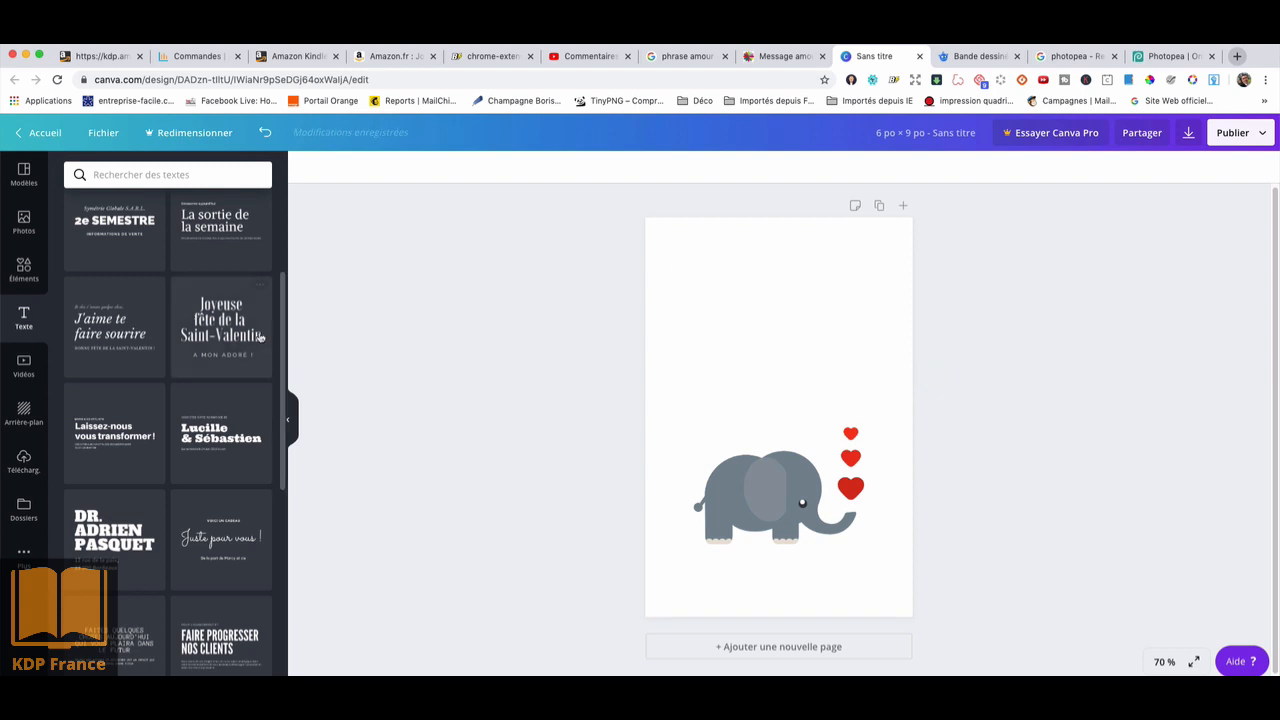
scroll(172, 356, "up", 3)
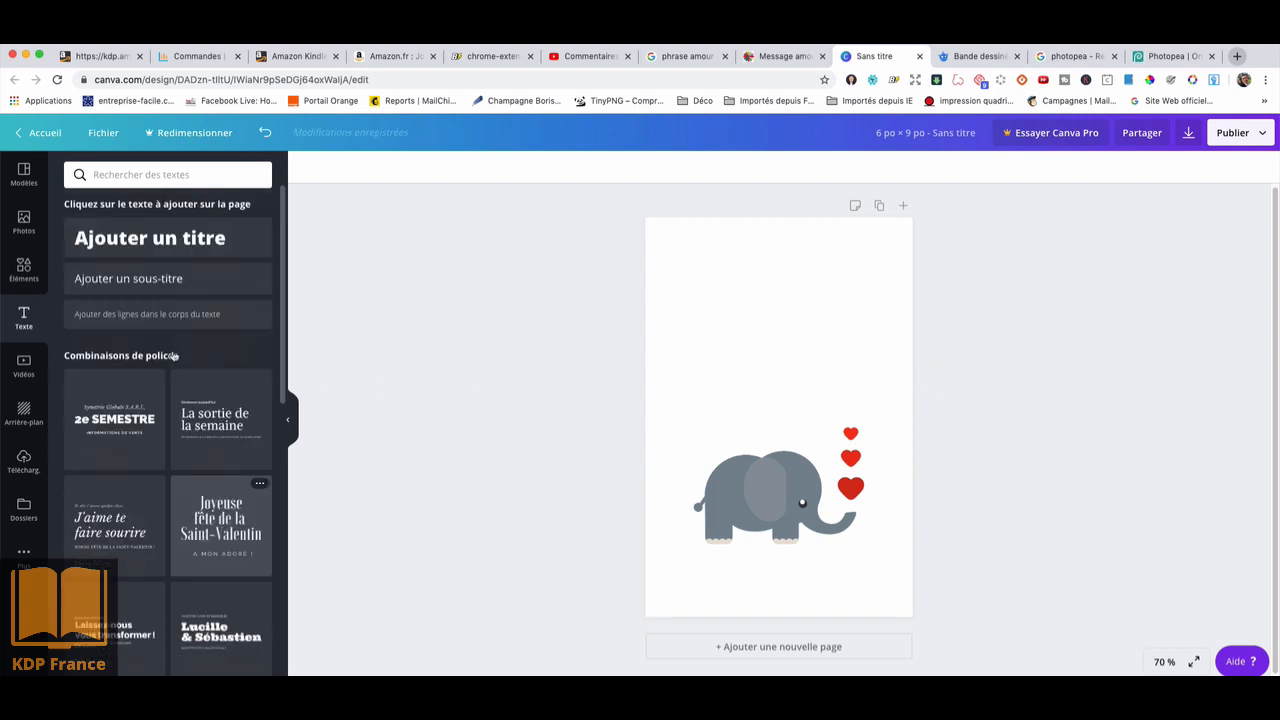
Add a title text box in the Libre Baskerville font and move it to the upper part of the page
left_click(160, 240)
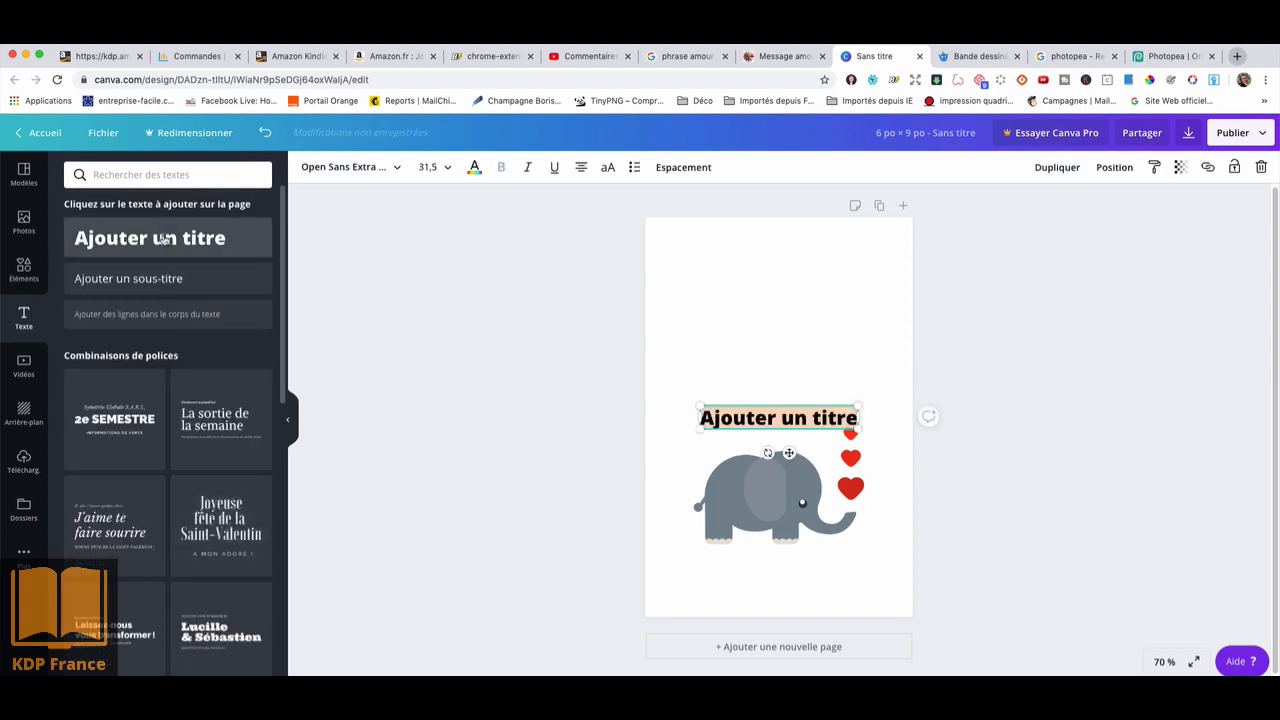
left_click(396, 170)
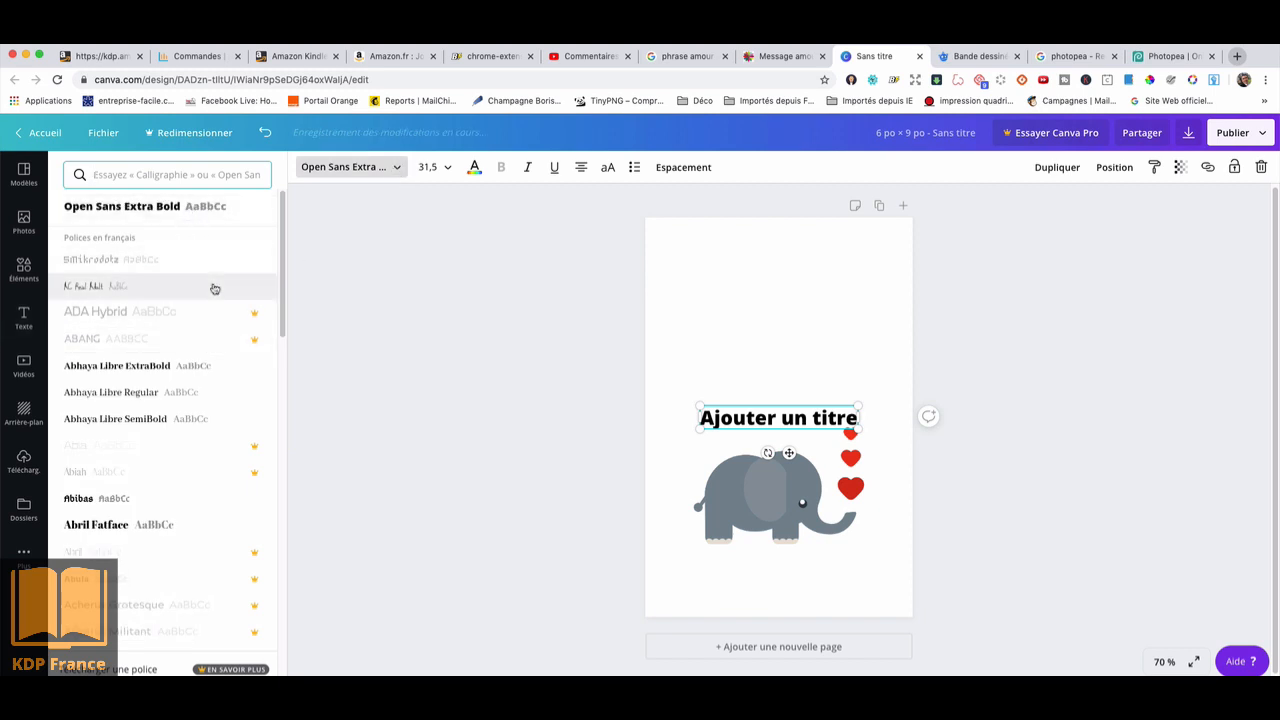
type("li")
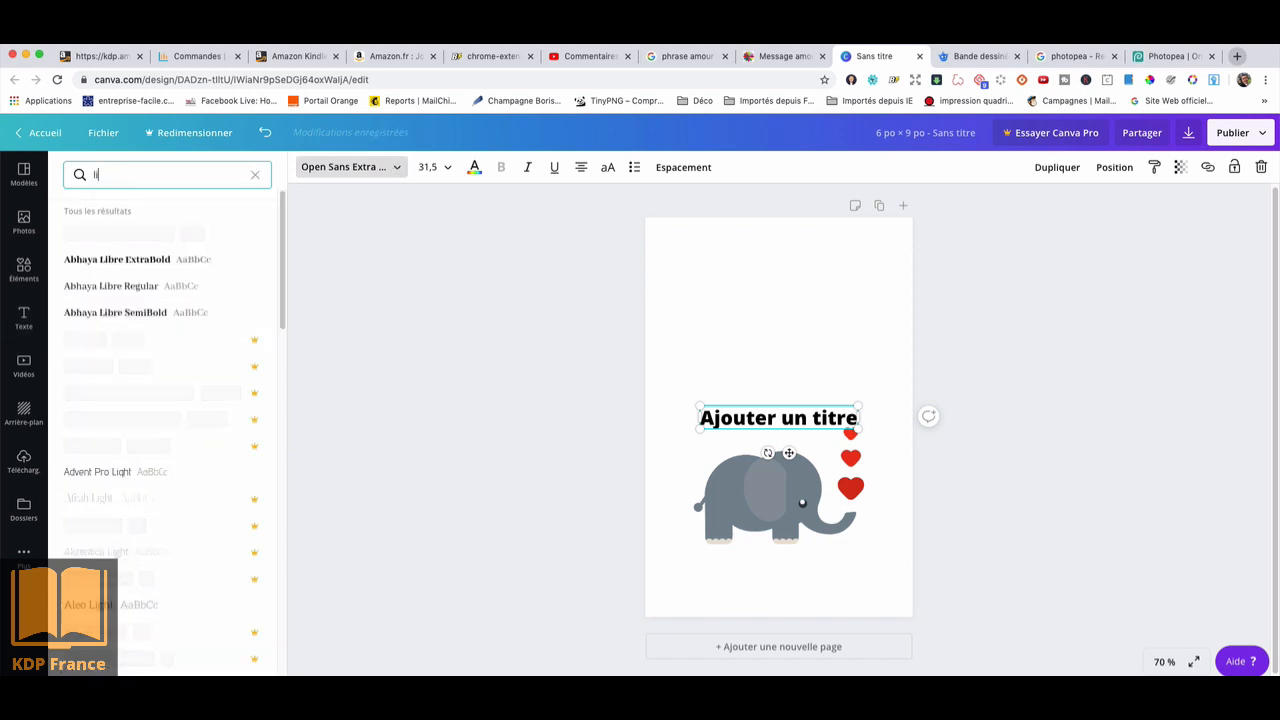
type("bre")
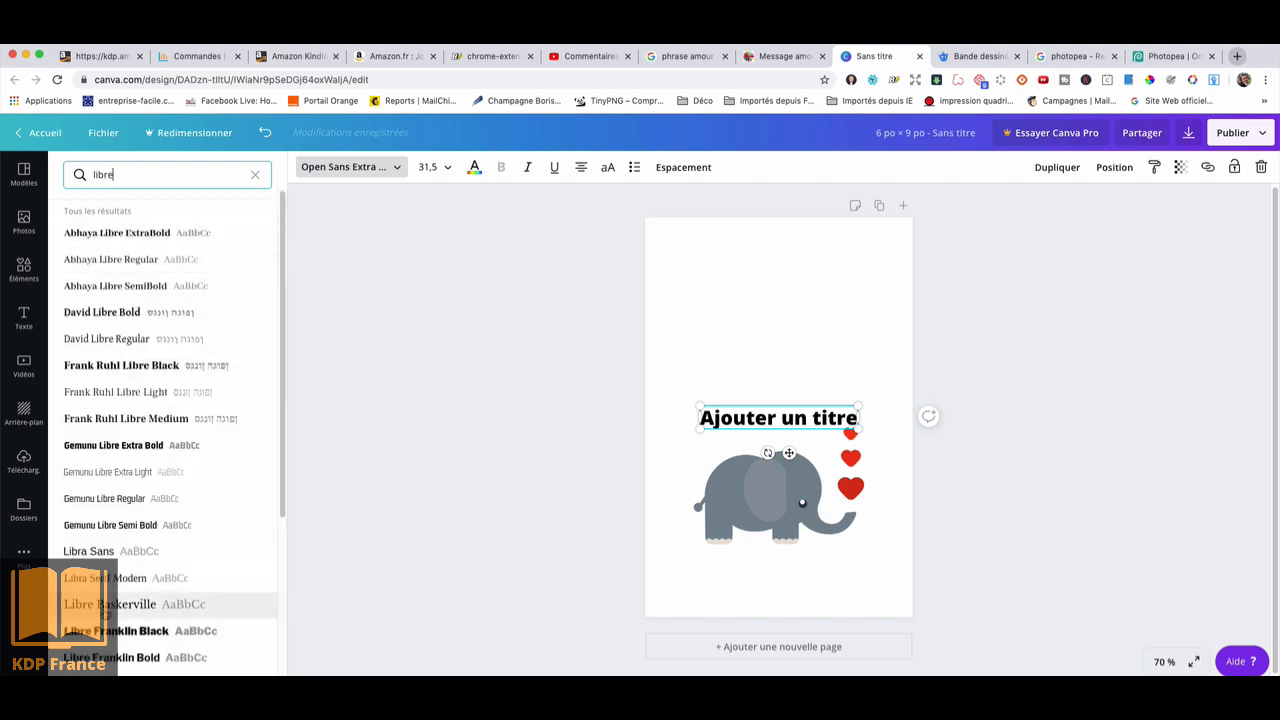
left_click(110, 604)
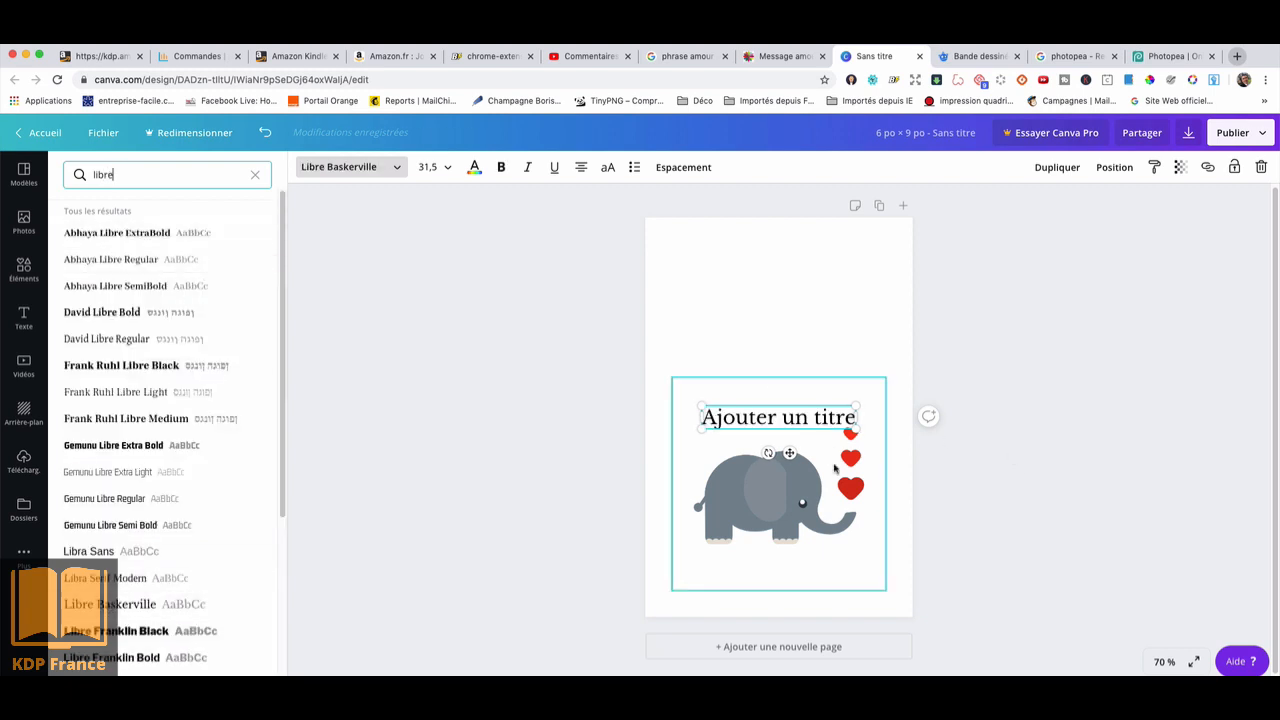
left_click_drag(790, 453, 788, 289)
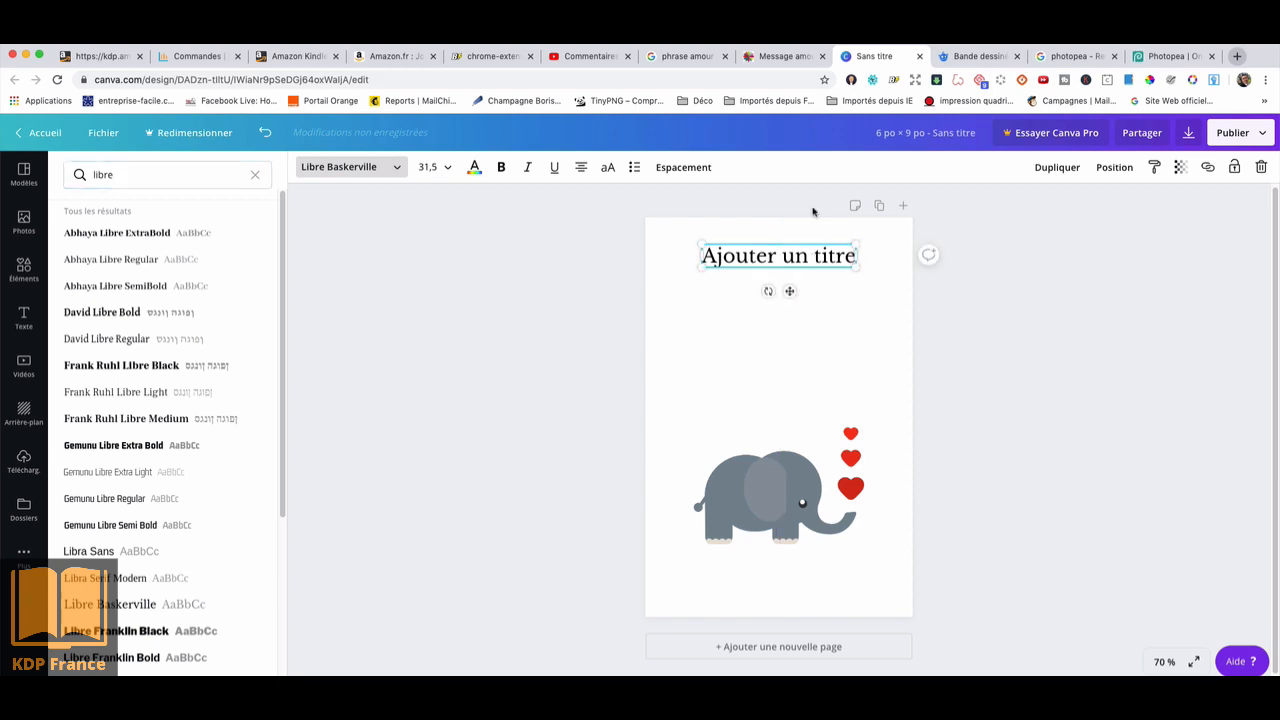
Check the elephant message on the souhaitons.com page, then replace the Canva title placeholder with "Mon Amour" and start a second line
left_click(773, 58)
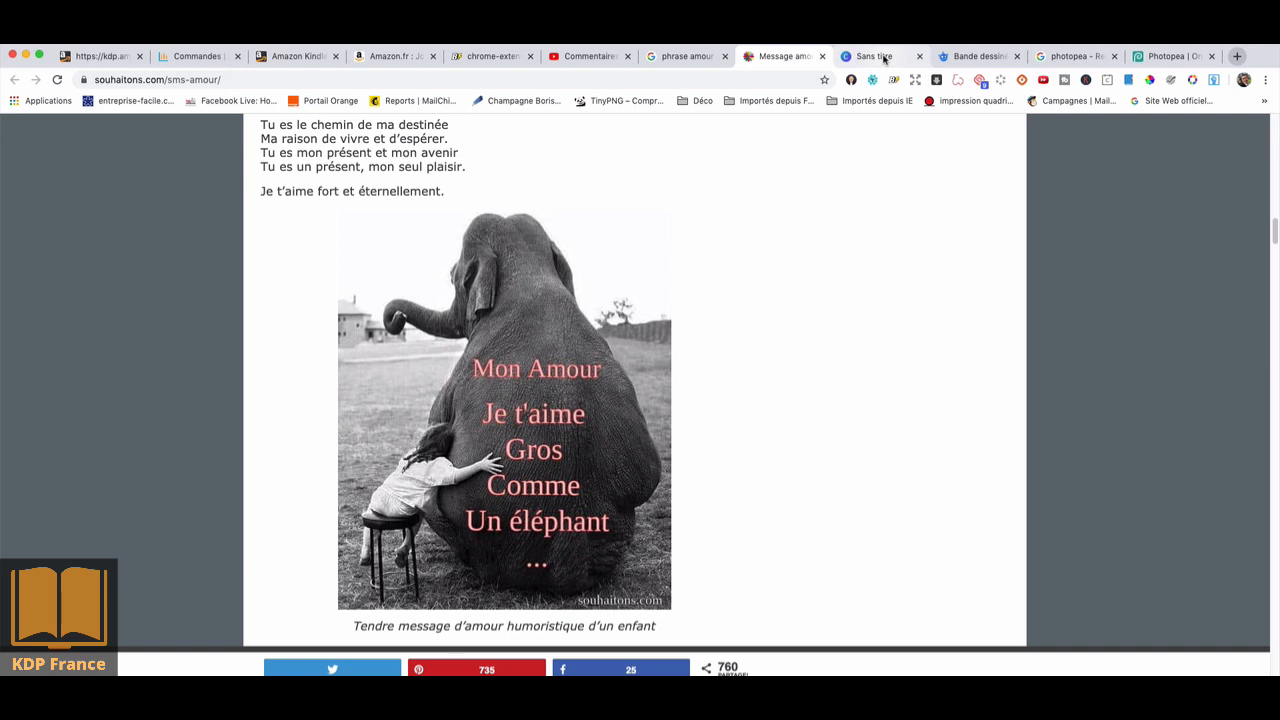
left_click(884, 58)
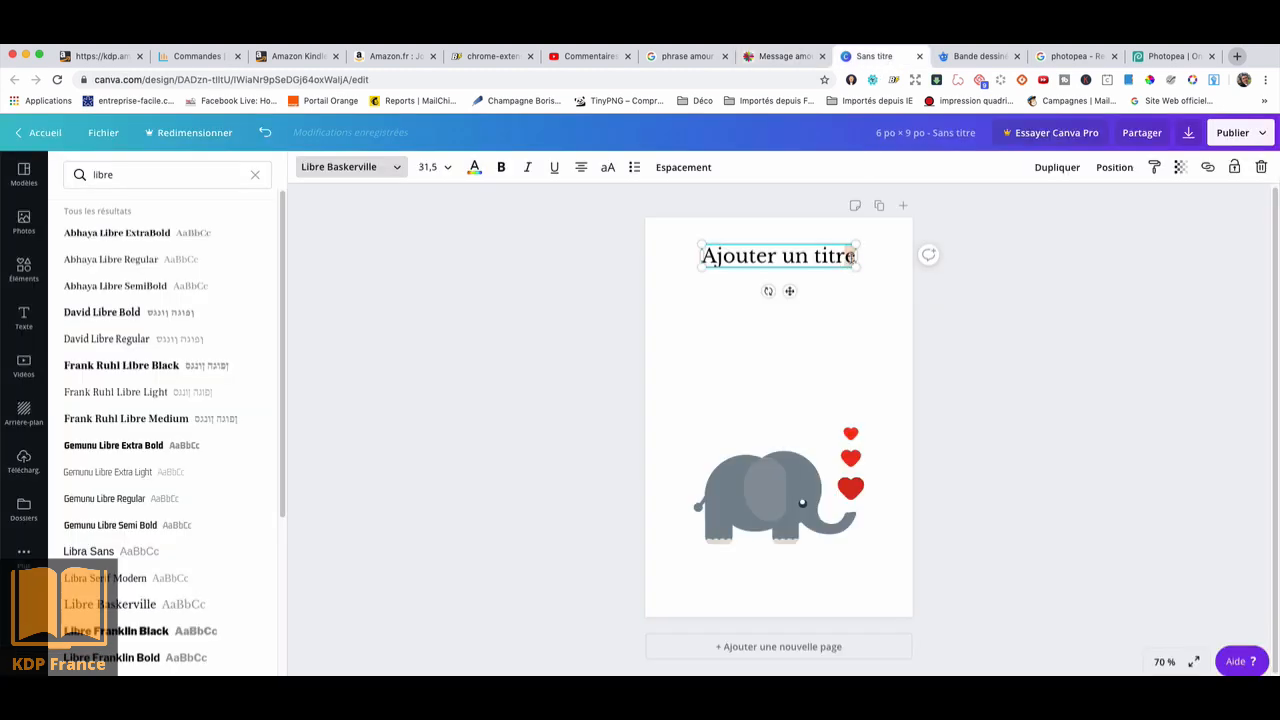
left_click_drag(851, 257, 688, 258)
type("Mon")
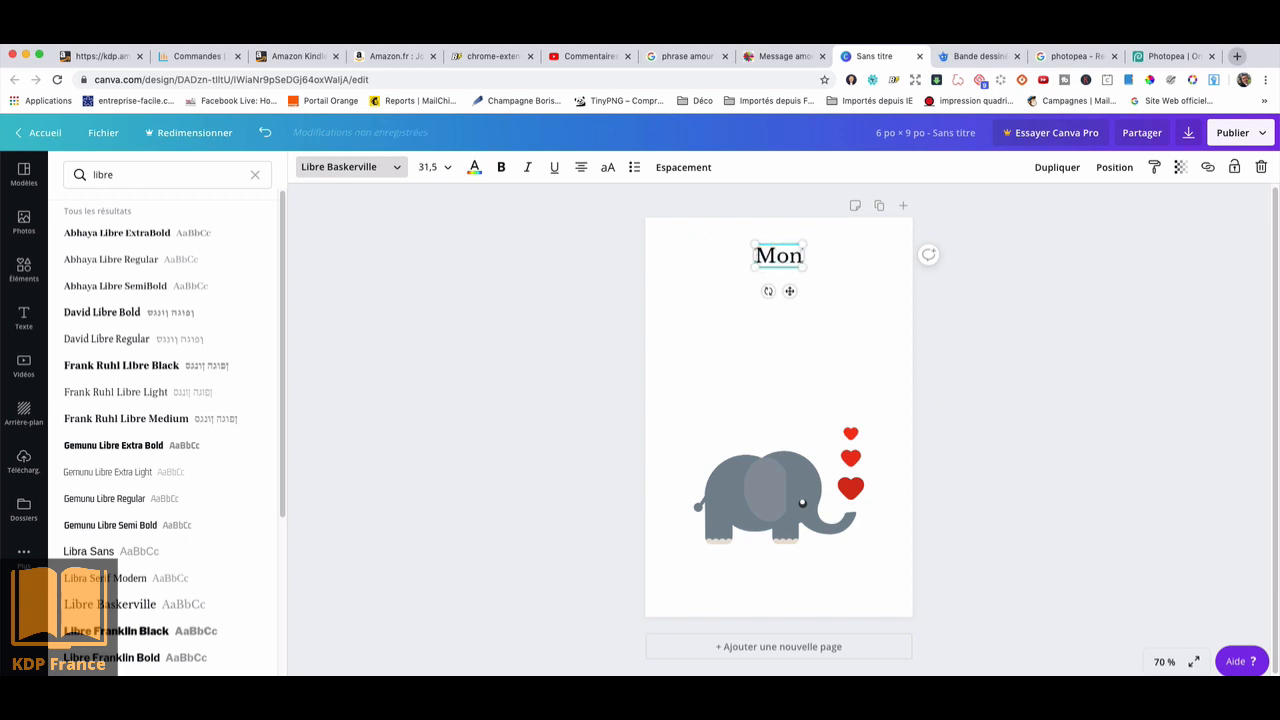
type(" Amo")
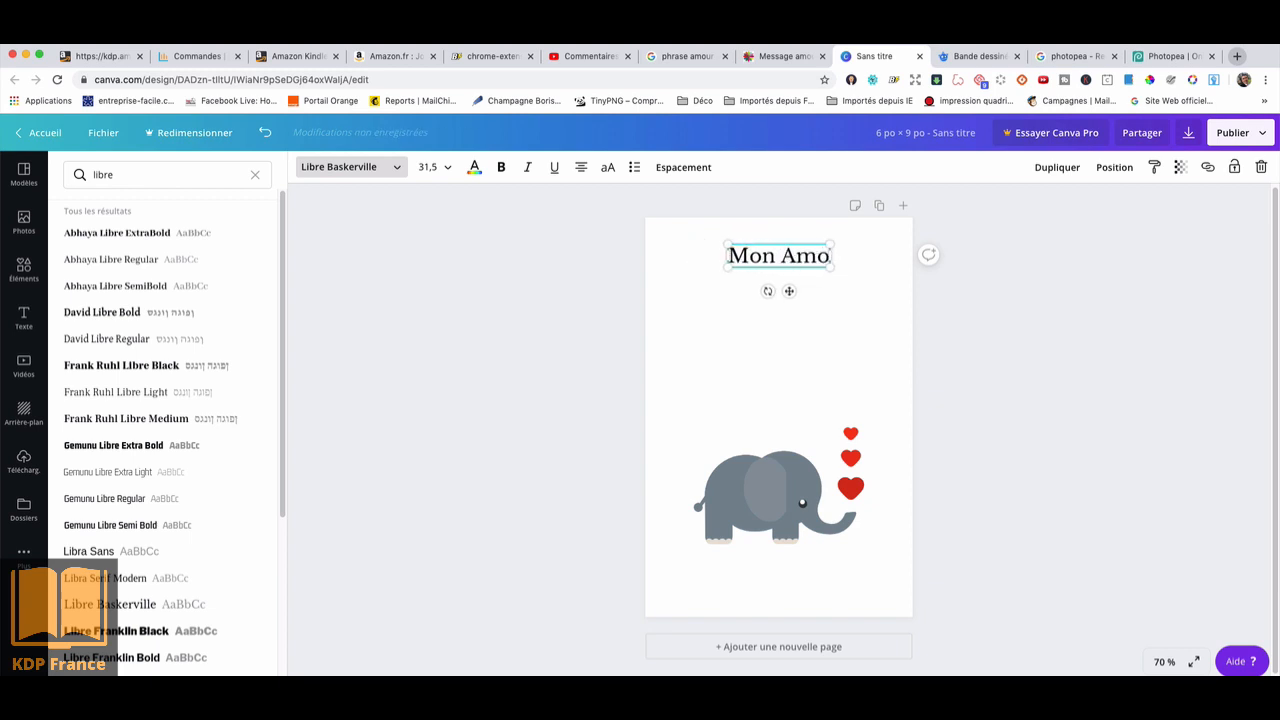
type("ur")
key("Return")
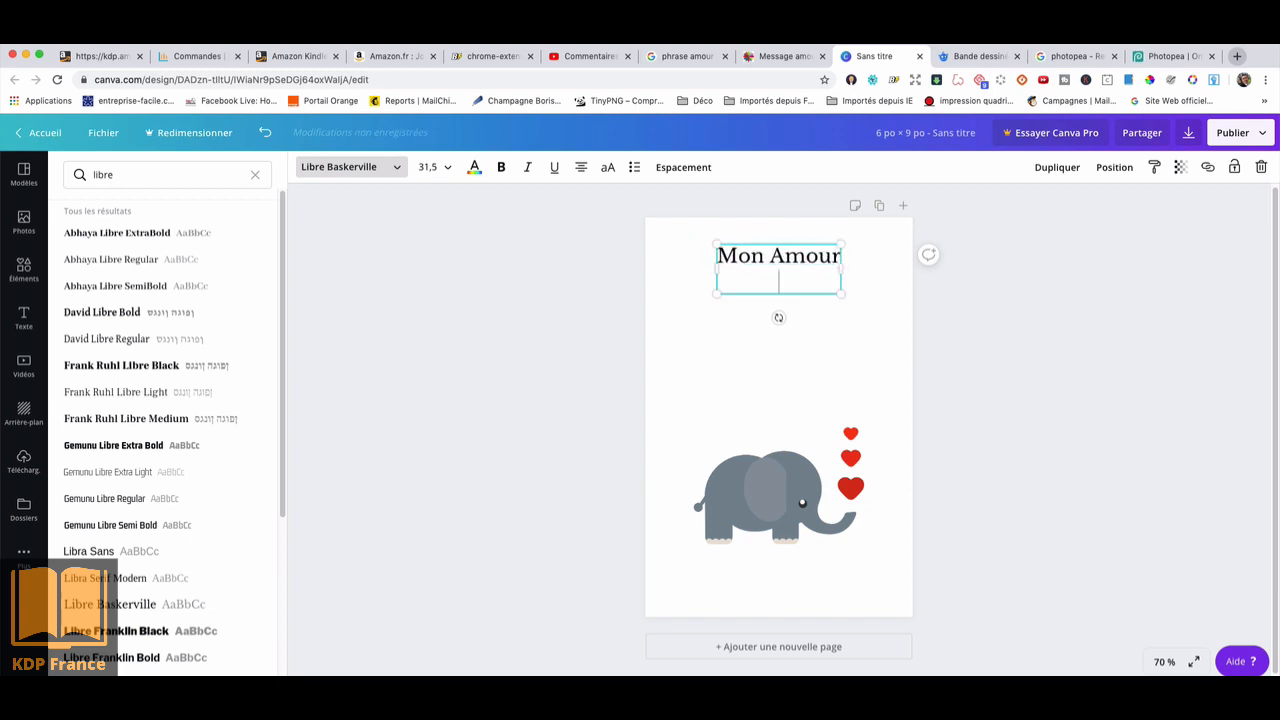
Complete the message below "Mon Amour" with the lines "je t'aime Gros" and "comme un Elephant"
type("je t'aime Gros")
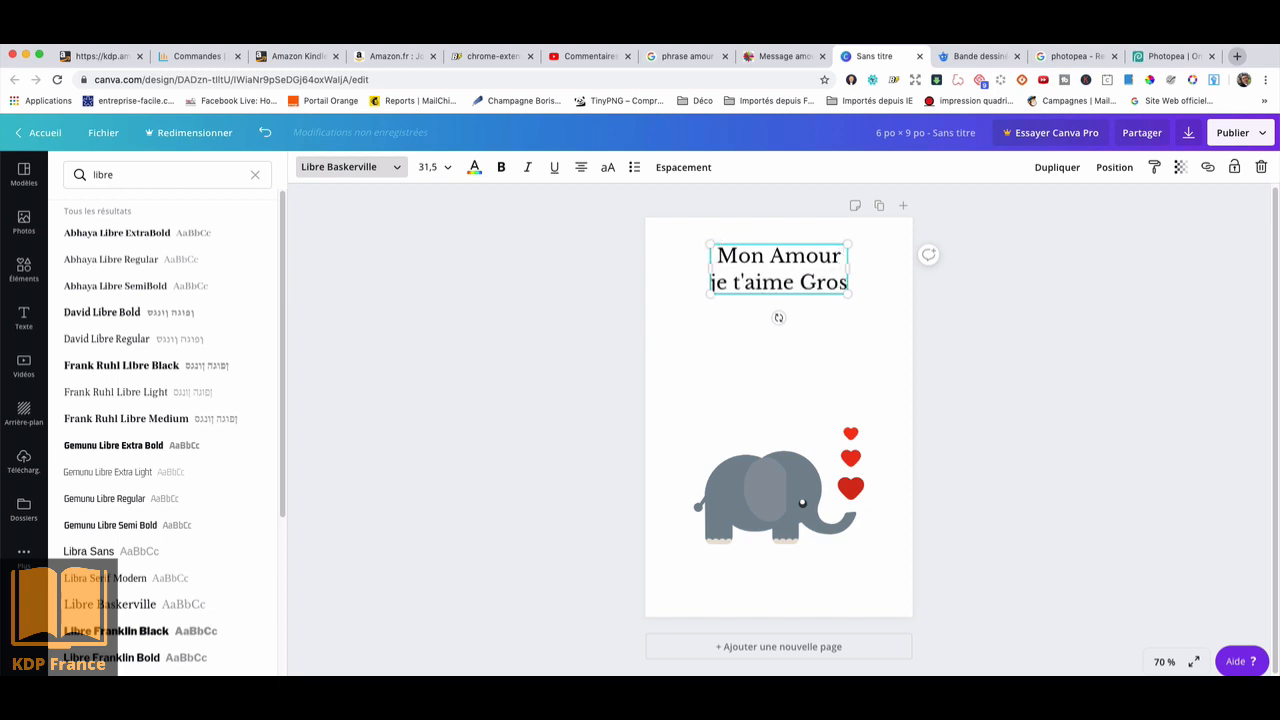
key("Return")
type("C")
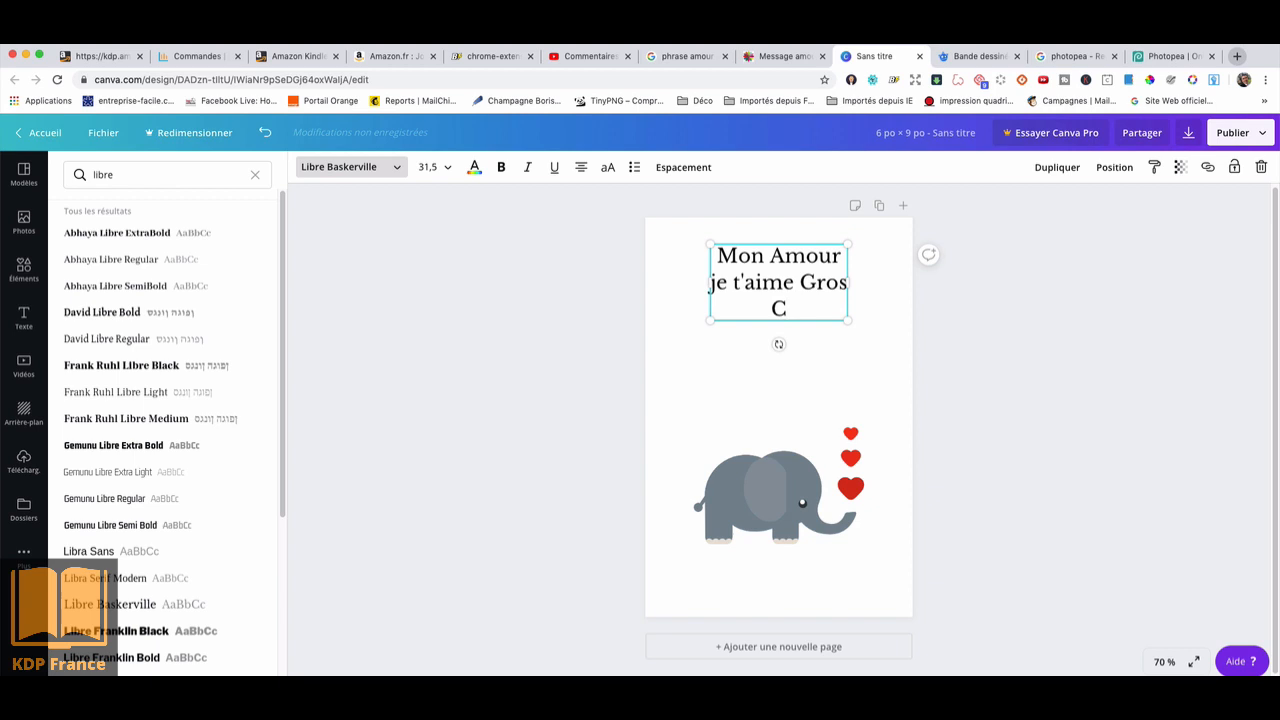
type("omme un Elep")
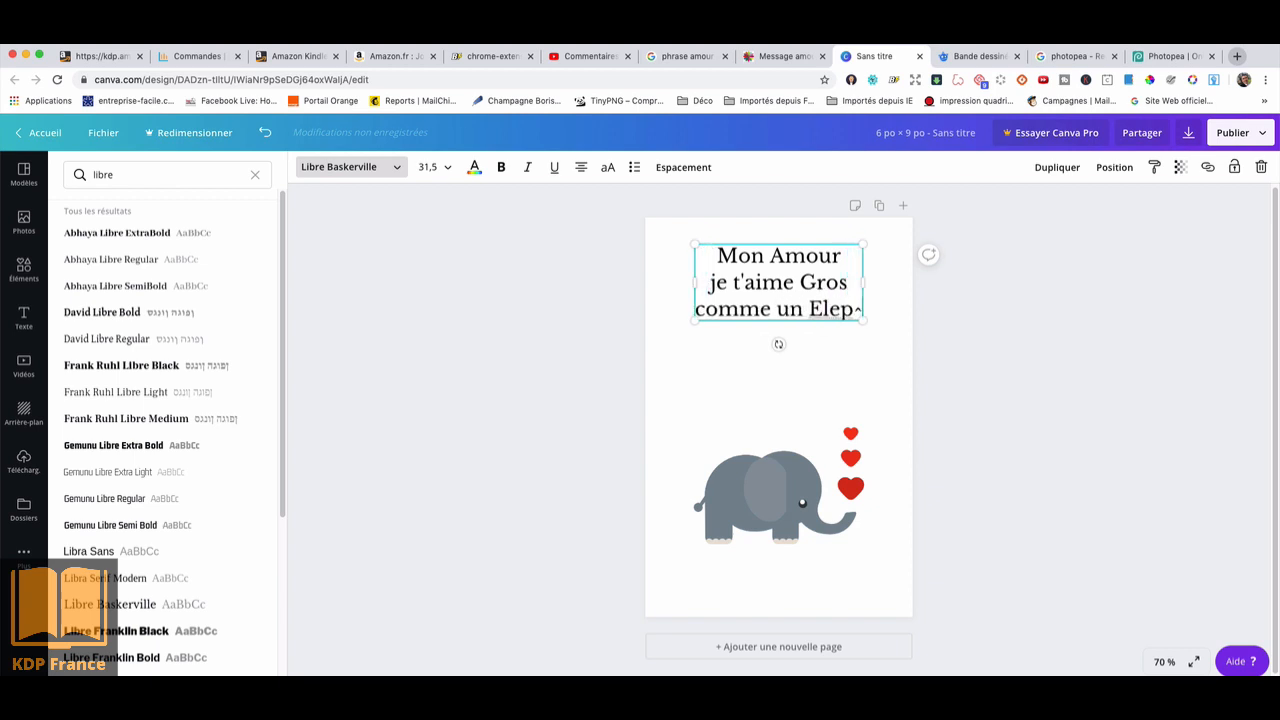
type("hant")
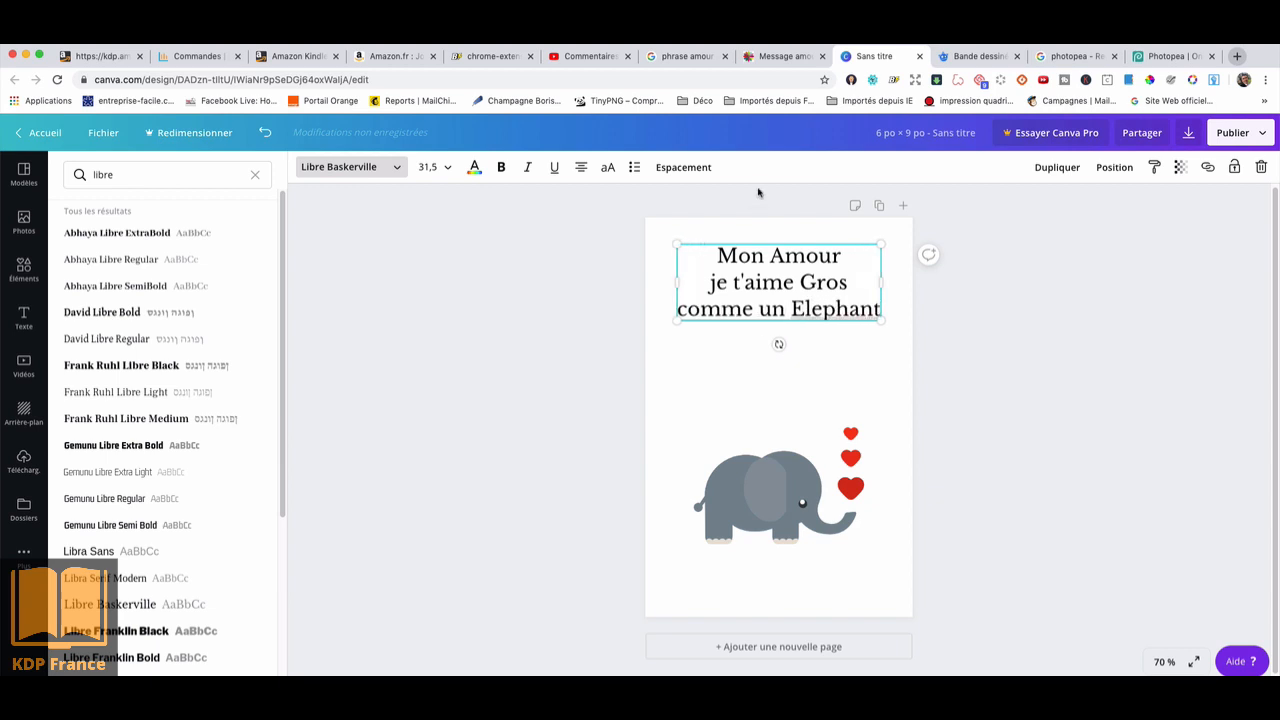
left_click(1083, 400)
Move the message text box down closer to the elephant and enlarge it to span the width between the page margins
left_click(776, 300)
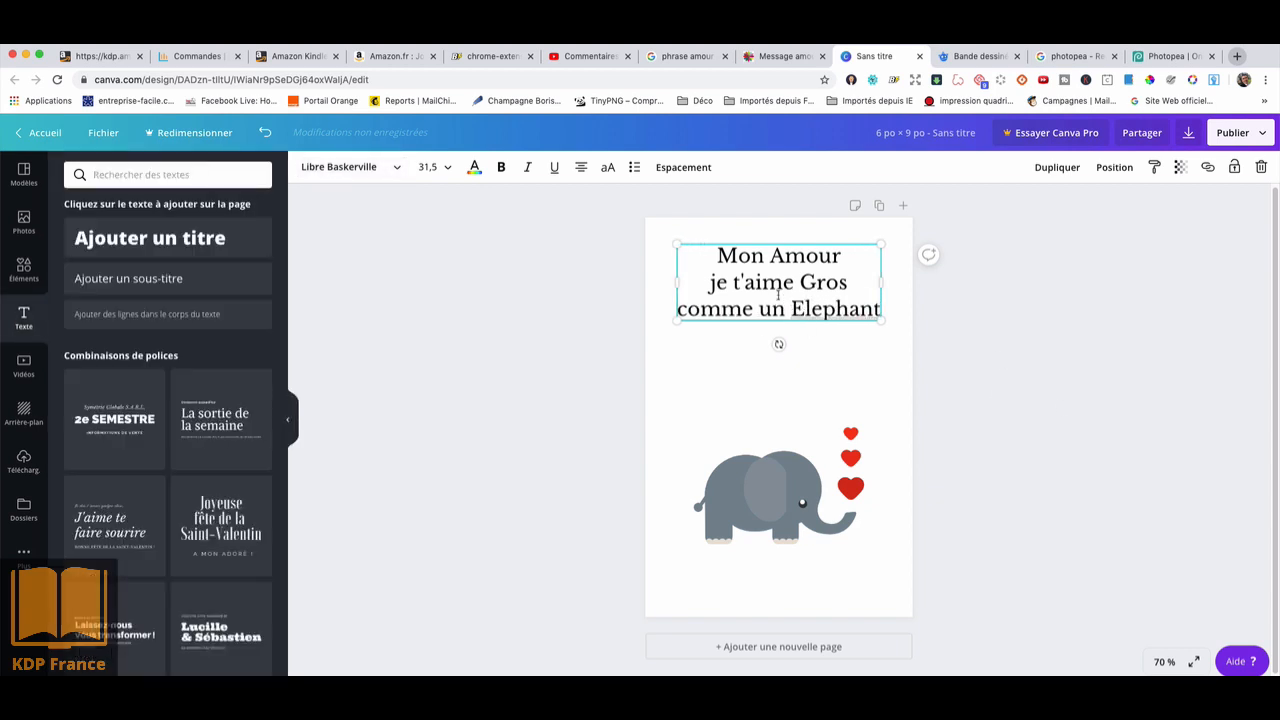
left_click_drag(1008, 443, 868, 405)
left_click_drag(794, 296, 791, 329)
left_click_drag(880, 358, 886, 363)
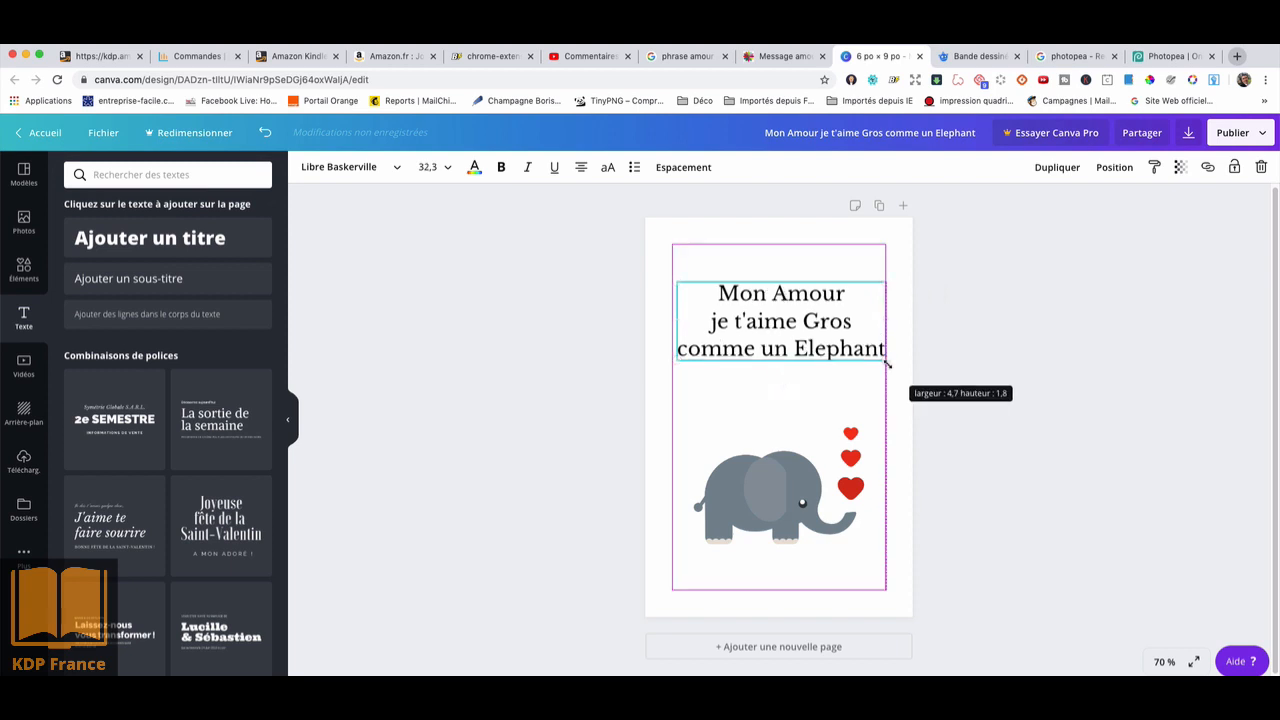
left_click_drag(674, 361, 670, 363)
Select the whole message and increase its font size to 36, then to 42
left_click_drag(714, 293, 882, 350)
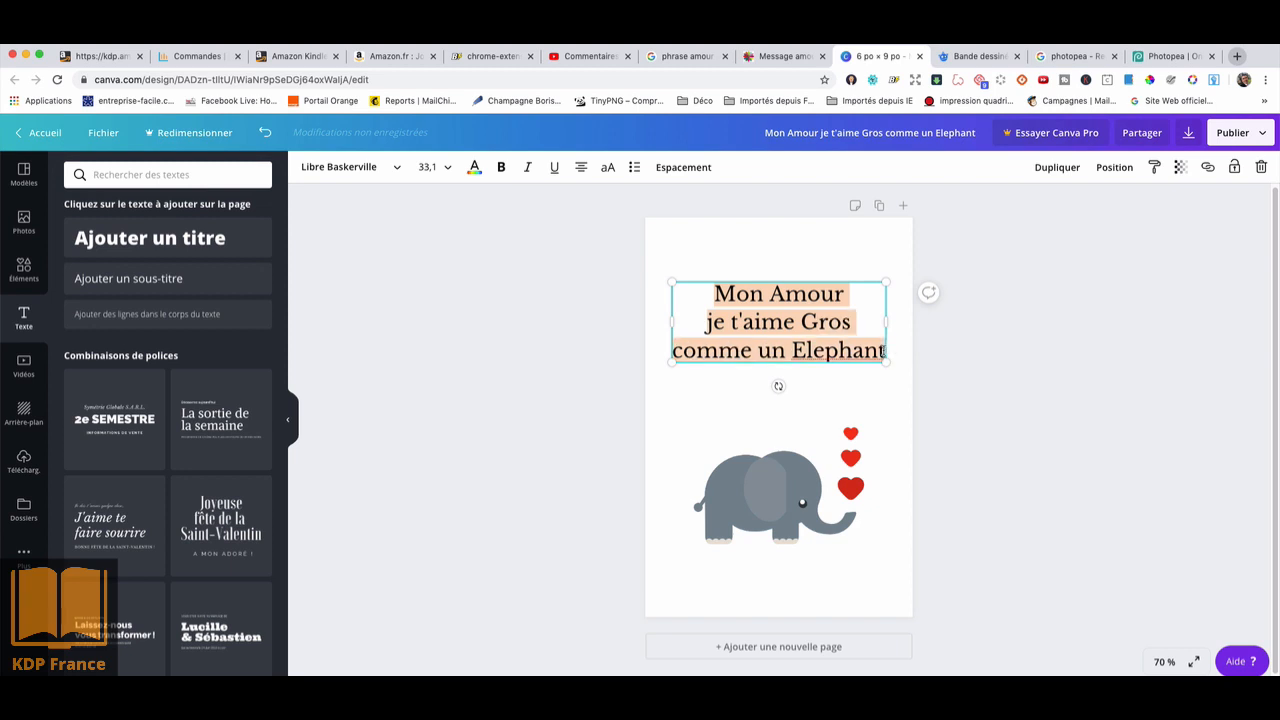
left_click(446, 165)
scroll(434, 380, "down", 2)
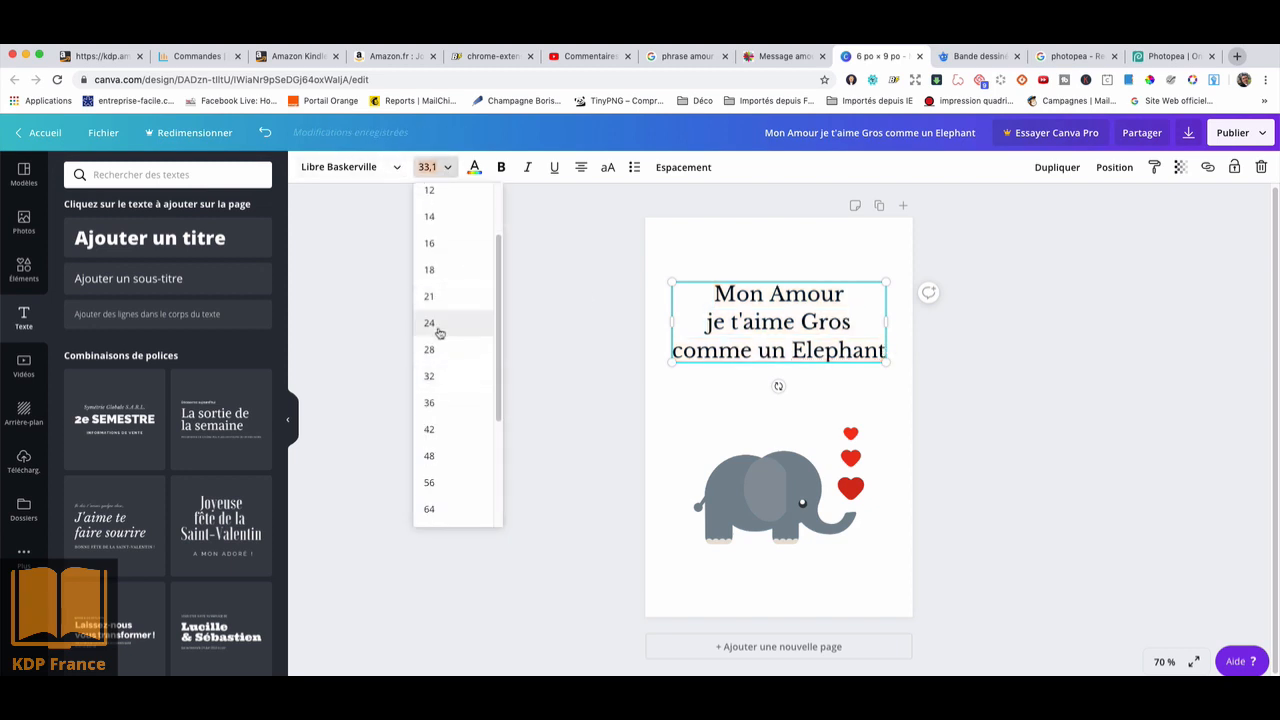
left_click(429, 403)
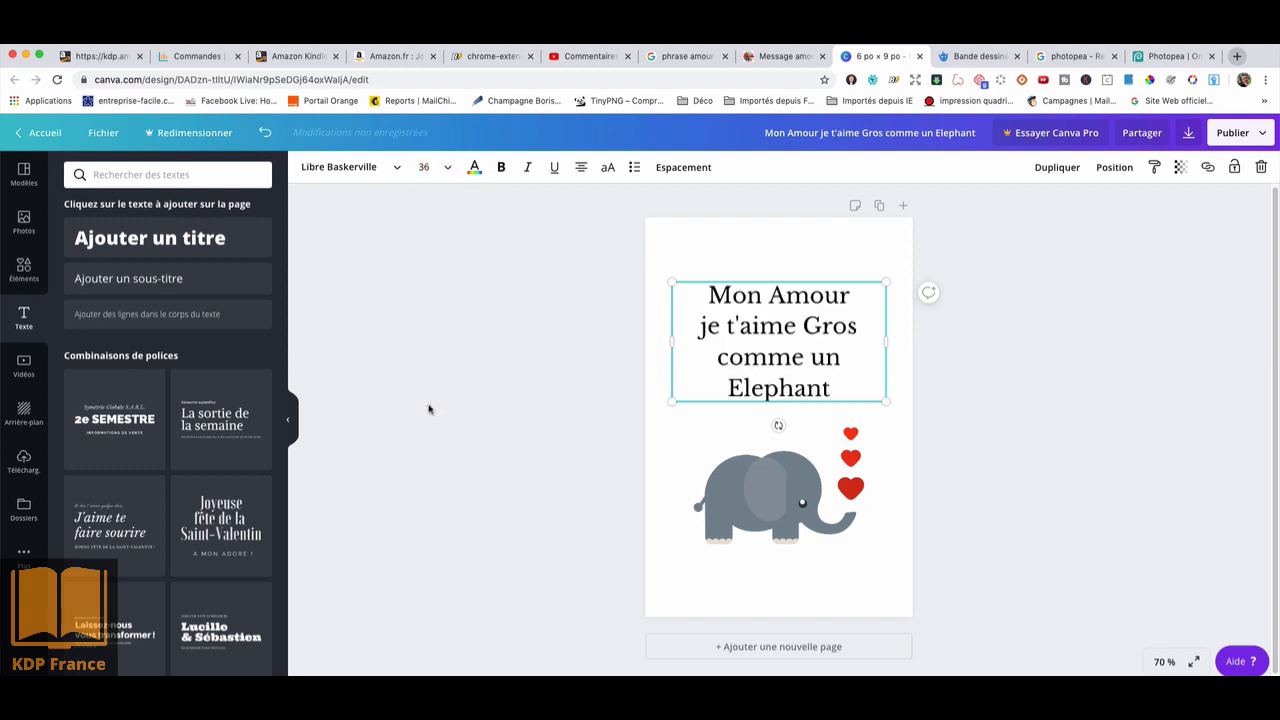
left_click(448, 170)
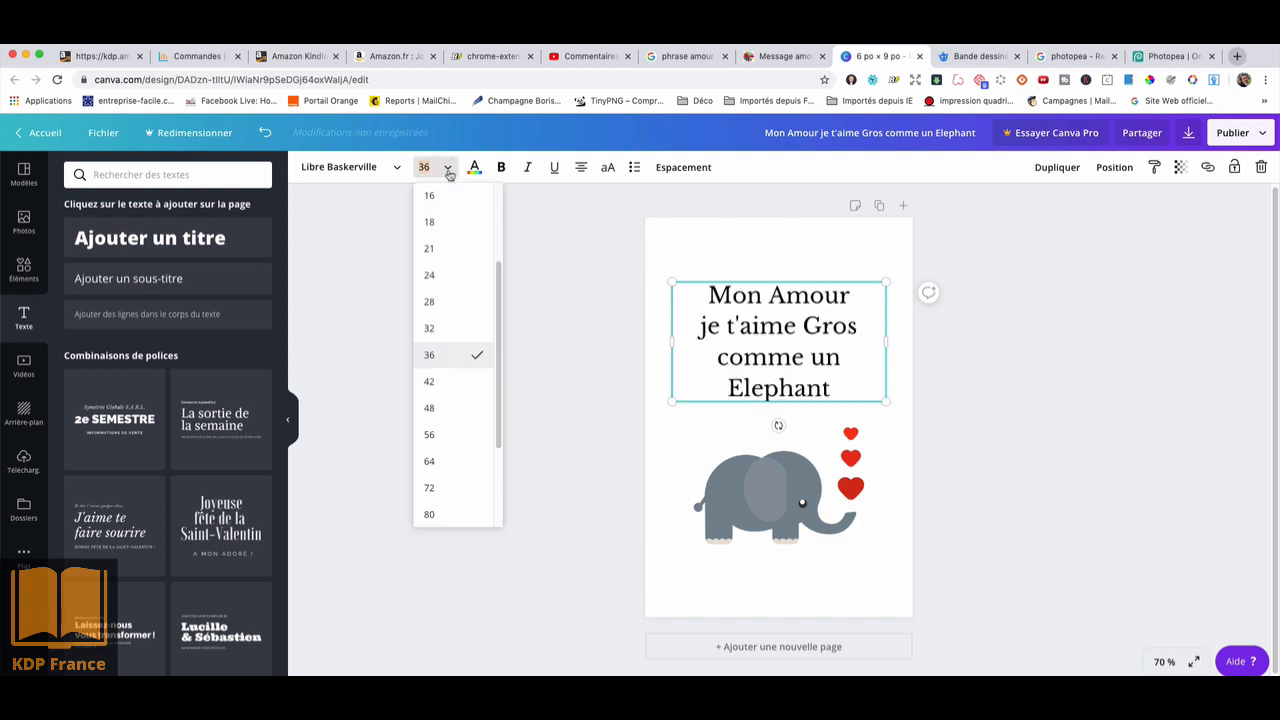
left_click(433, 382)
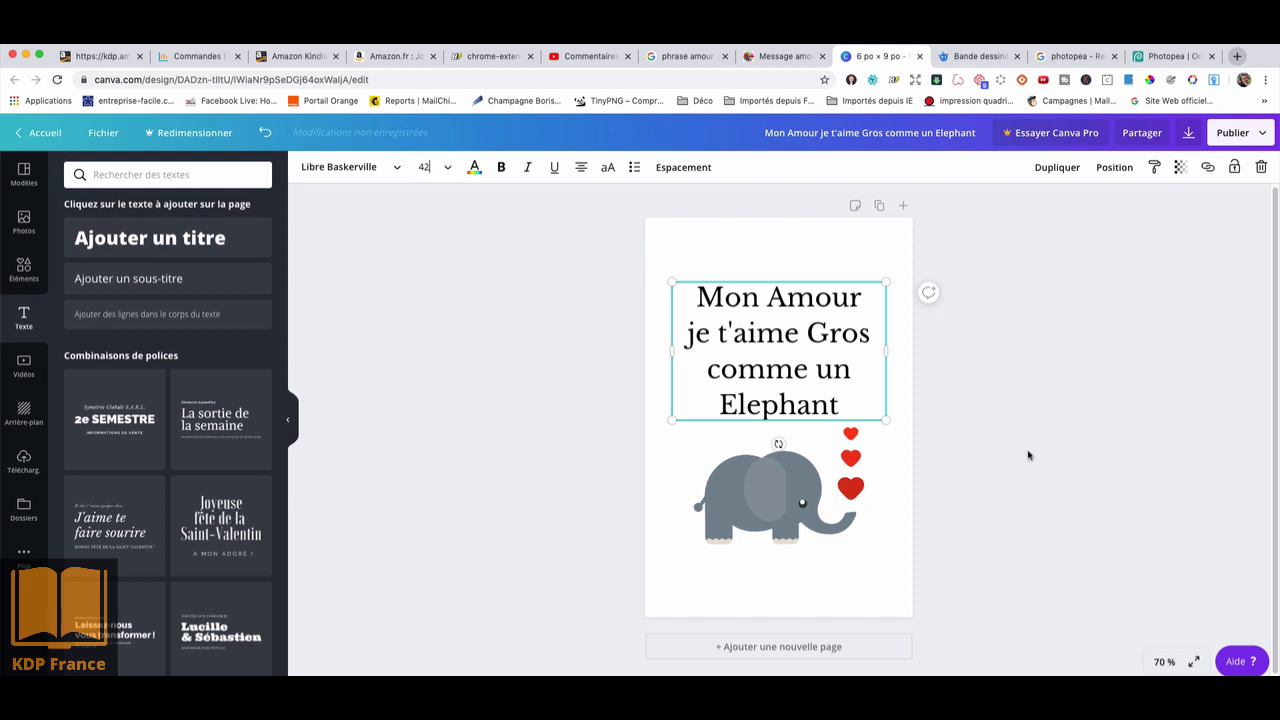
Move the message up clear of the elephant, tilt it slightly counterclockwise so its lines rise, and adjust its position above the hearts
left_click_drag(799, 313, 852, 306)
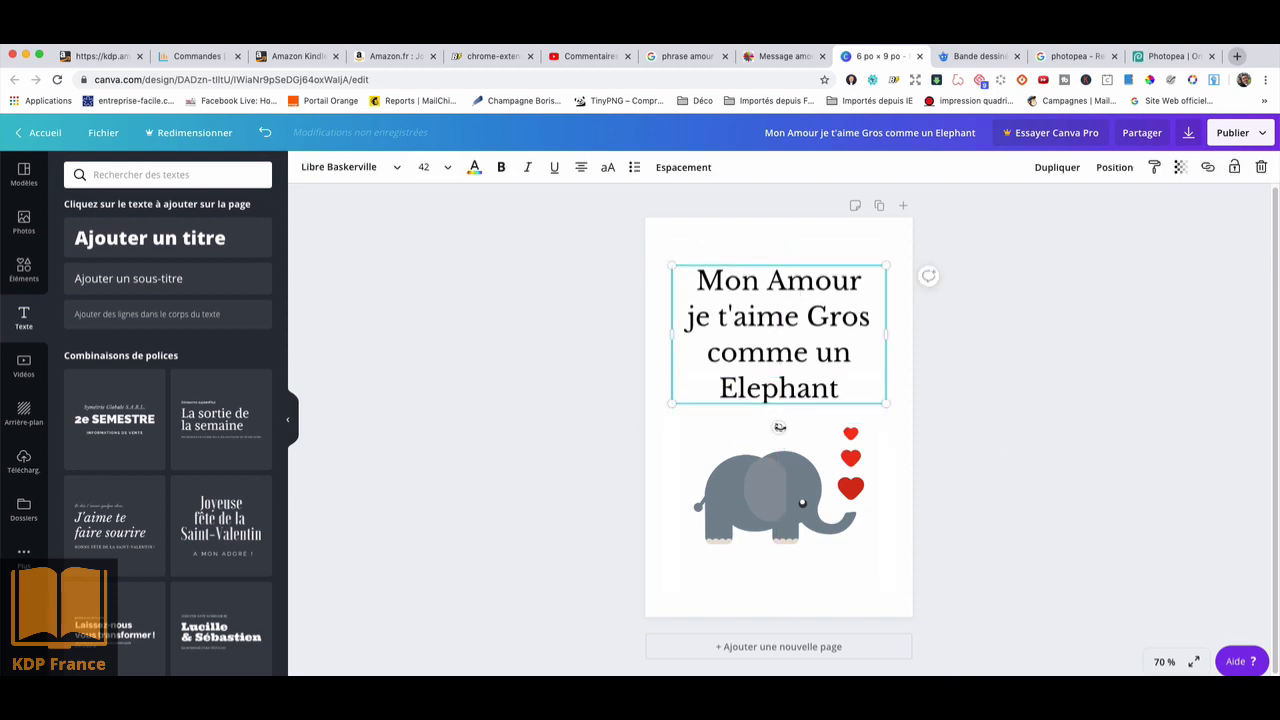
left_click_drag(780, 427, 794, 425)
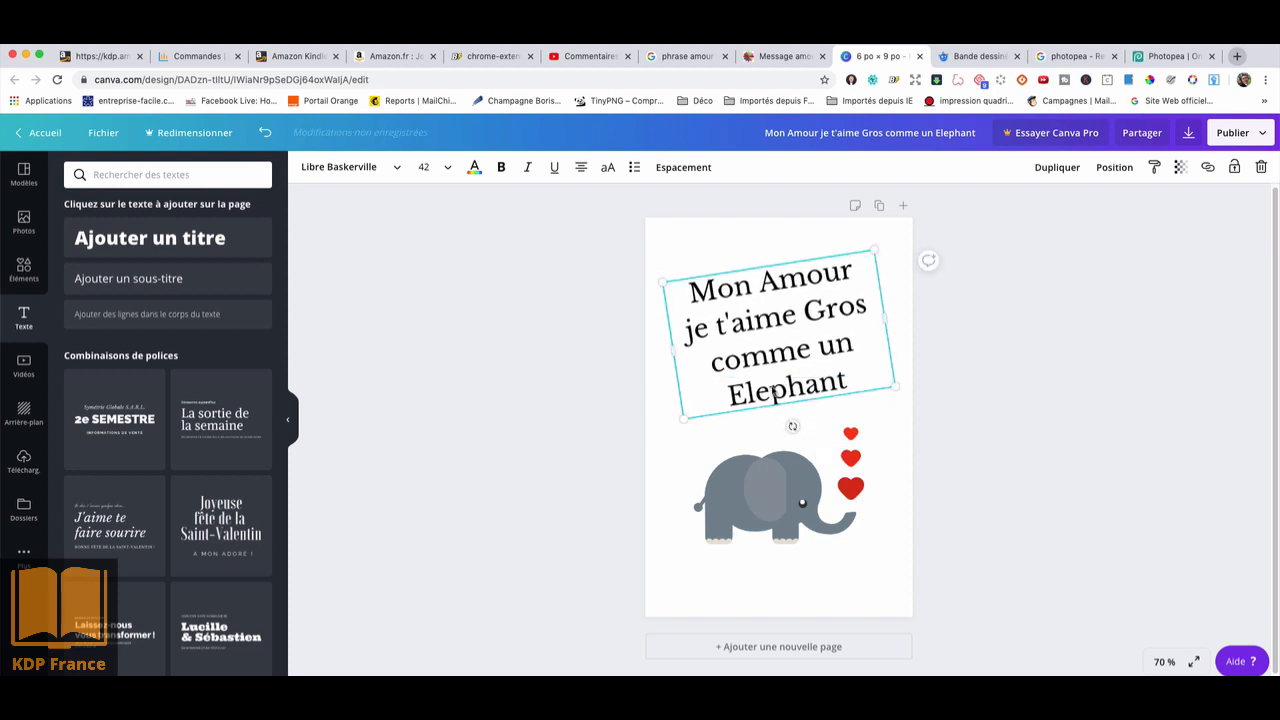
mouse_move(778, 351)
left_mouse_down()
mouse_move(778, 366)
mouse_move(777, 355)
left_mouse_up()
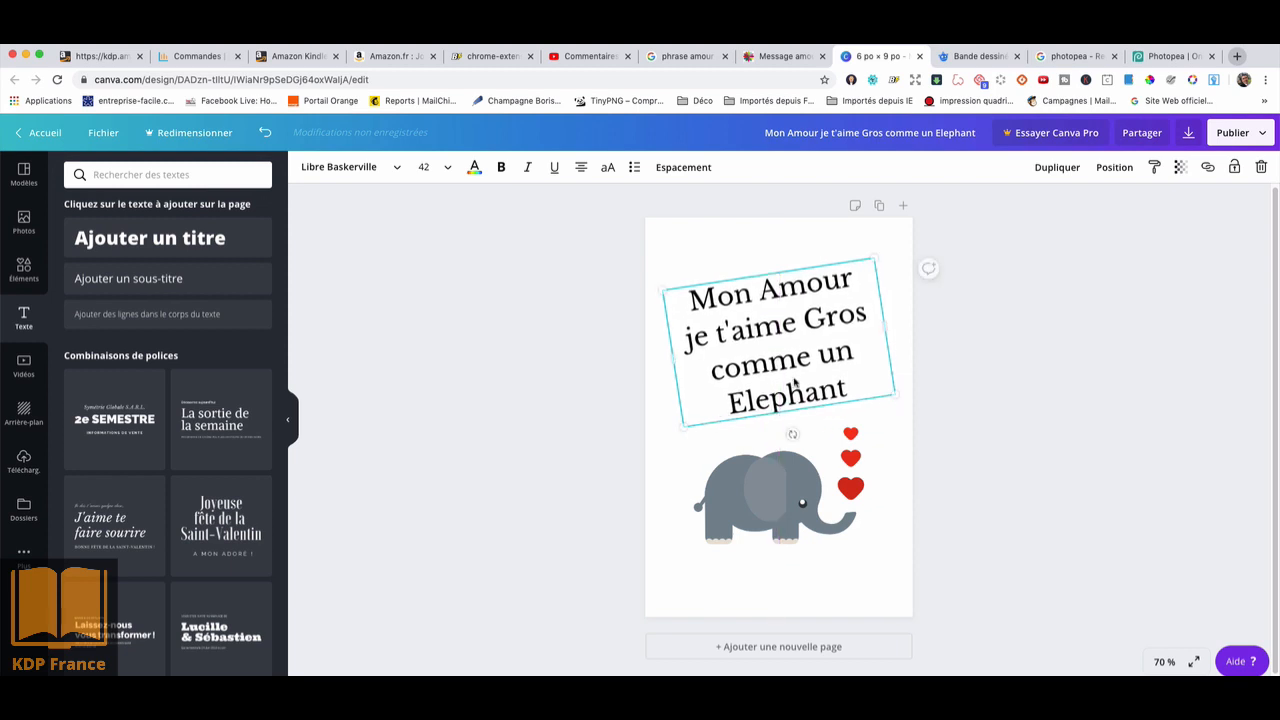
left_click_drag(790, 434, 798, 427)
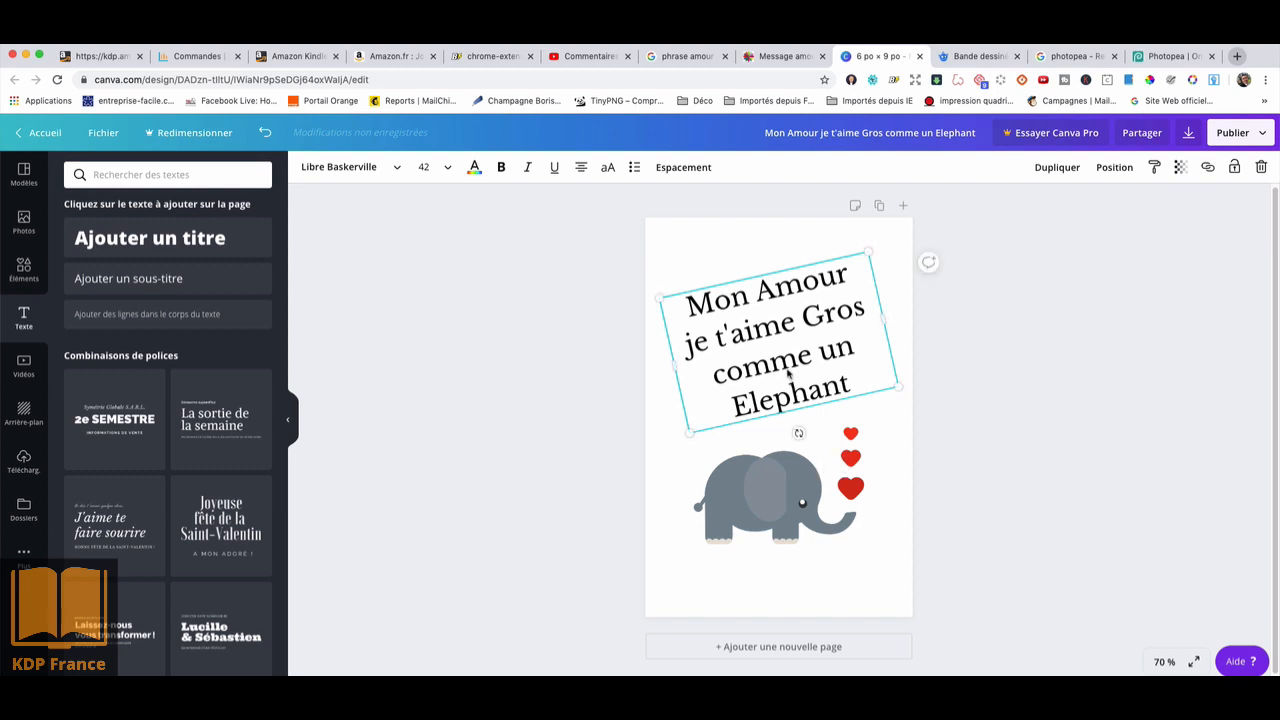
left_click_drag(786, 362, 787, 363)
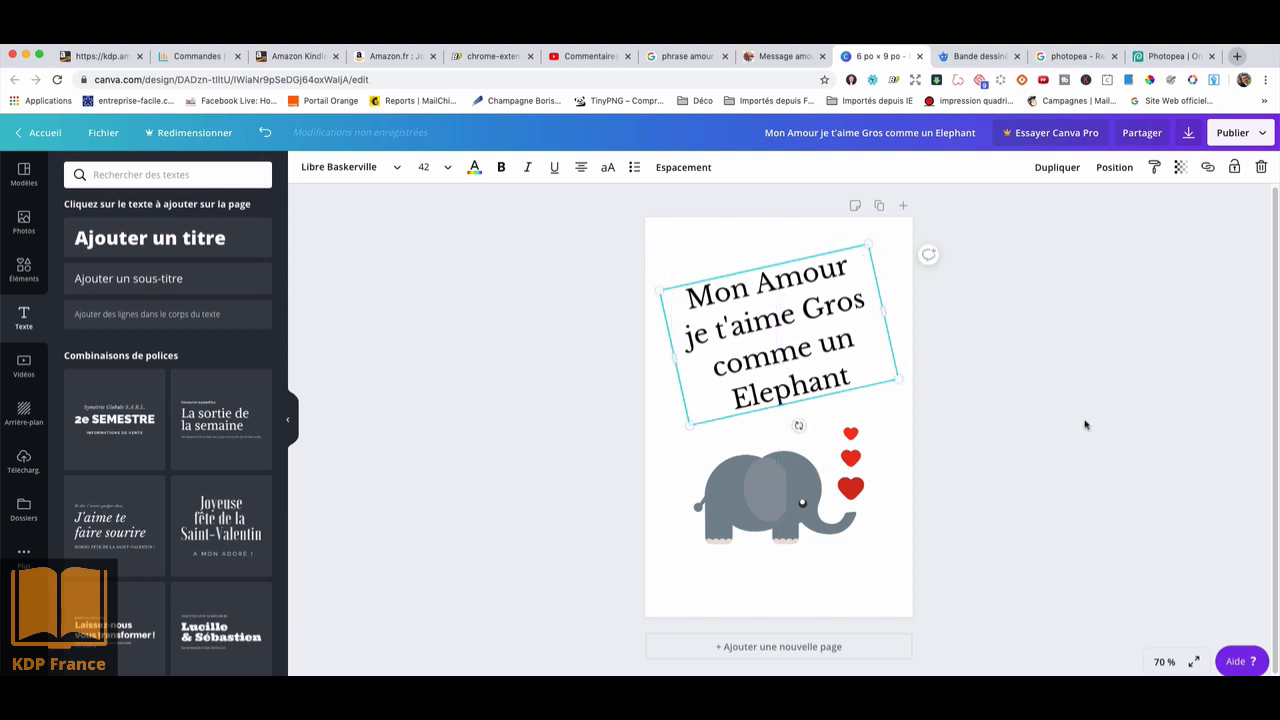
left_click(1087, 424)
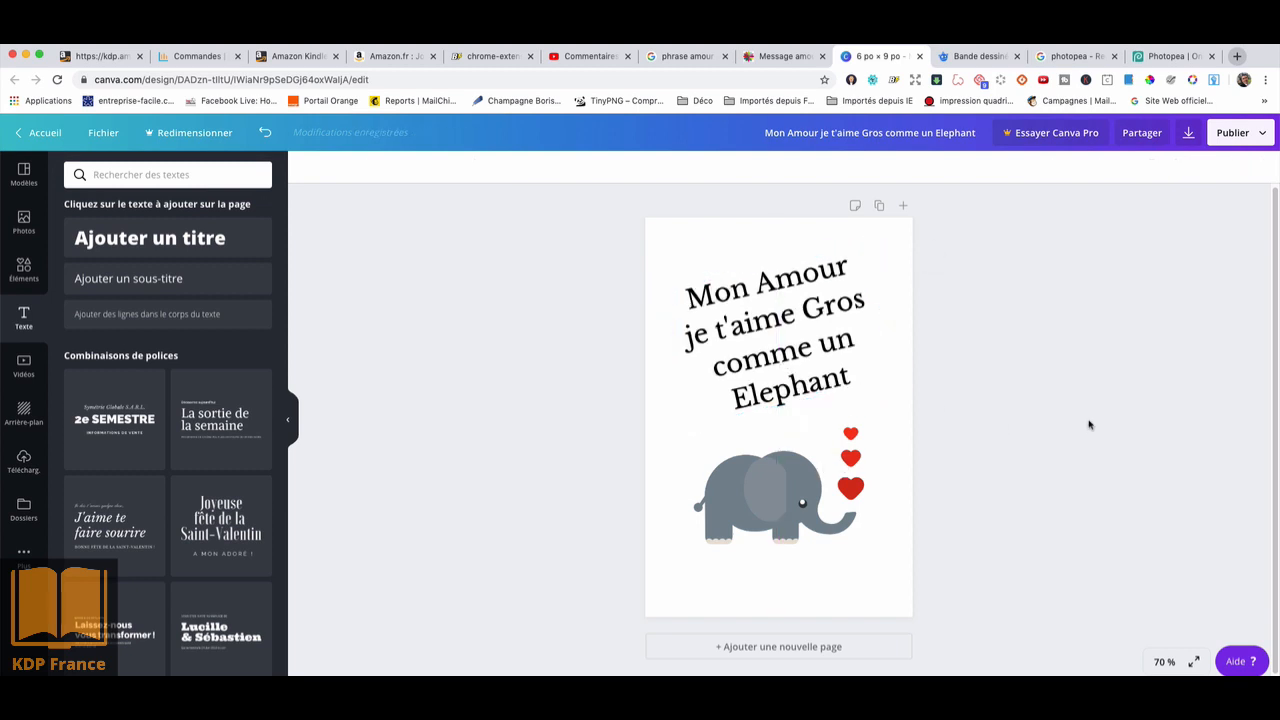